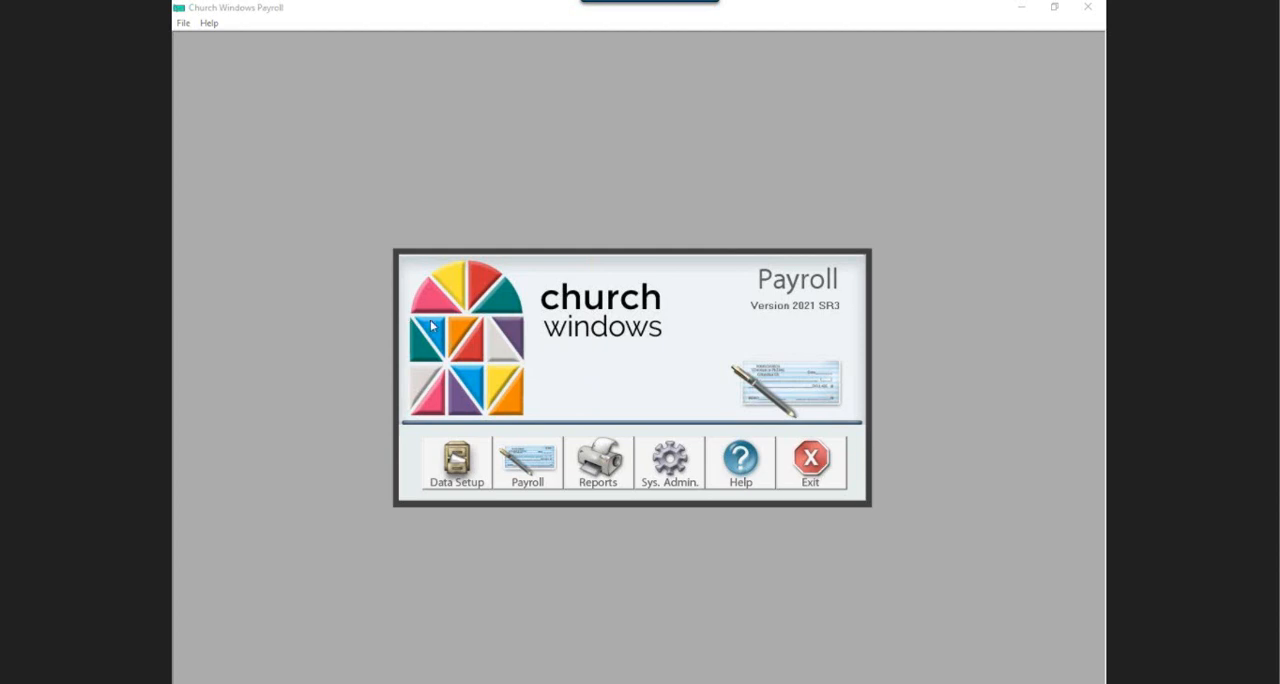
Start a check stub reprint for all employees, keeping every pay type, pay period and department included.
{"action": "left_click", "coordinate": [596, 457]}
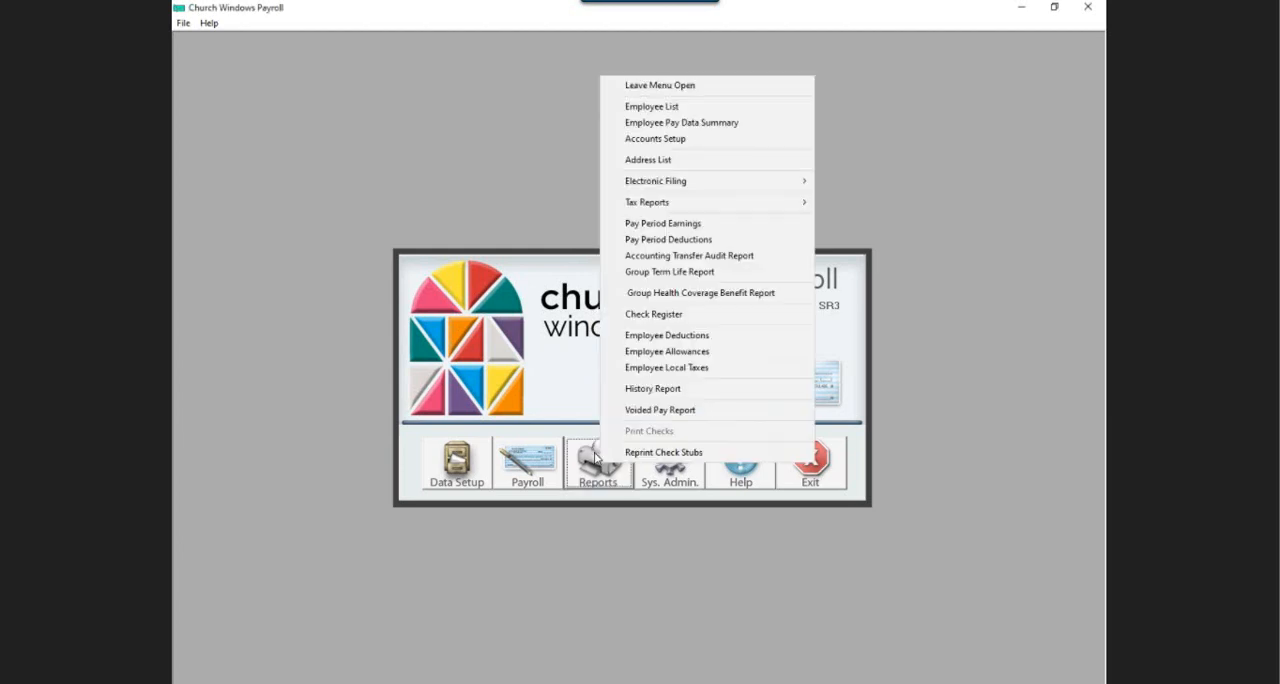
{"action": "left_click", "coordinate": [669, 455]}
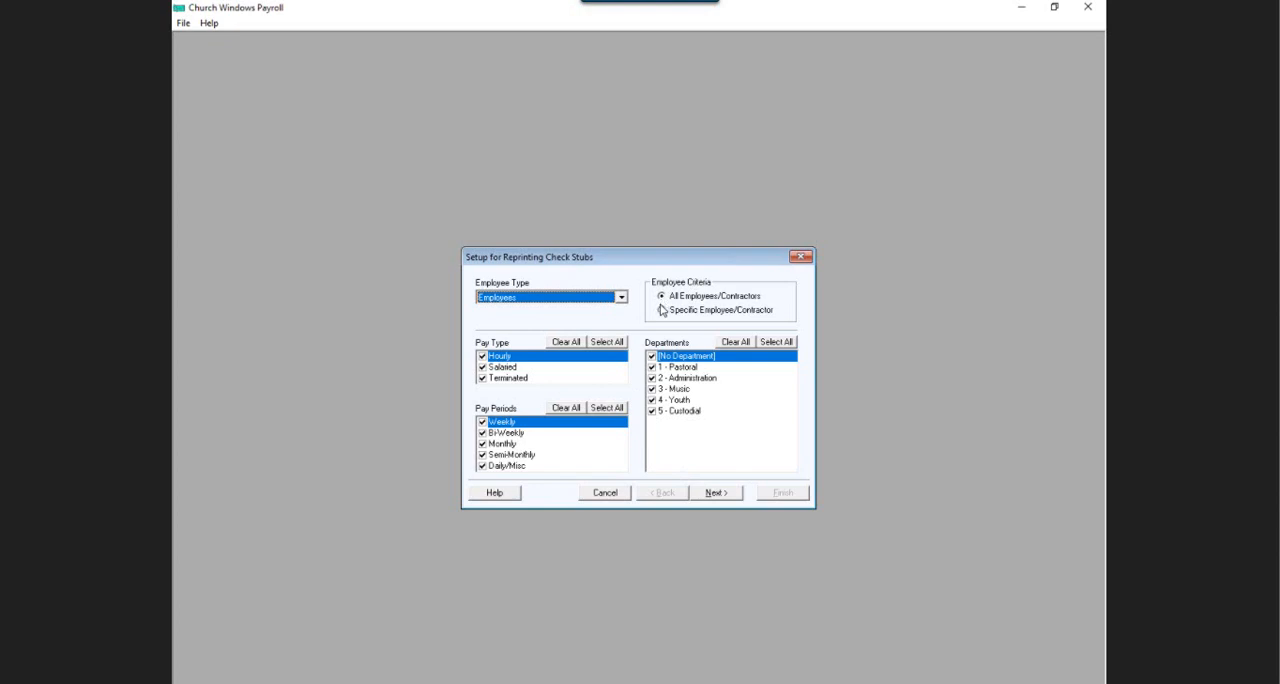
{"action": "left_click", "coordinate": [714, 493]}
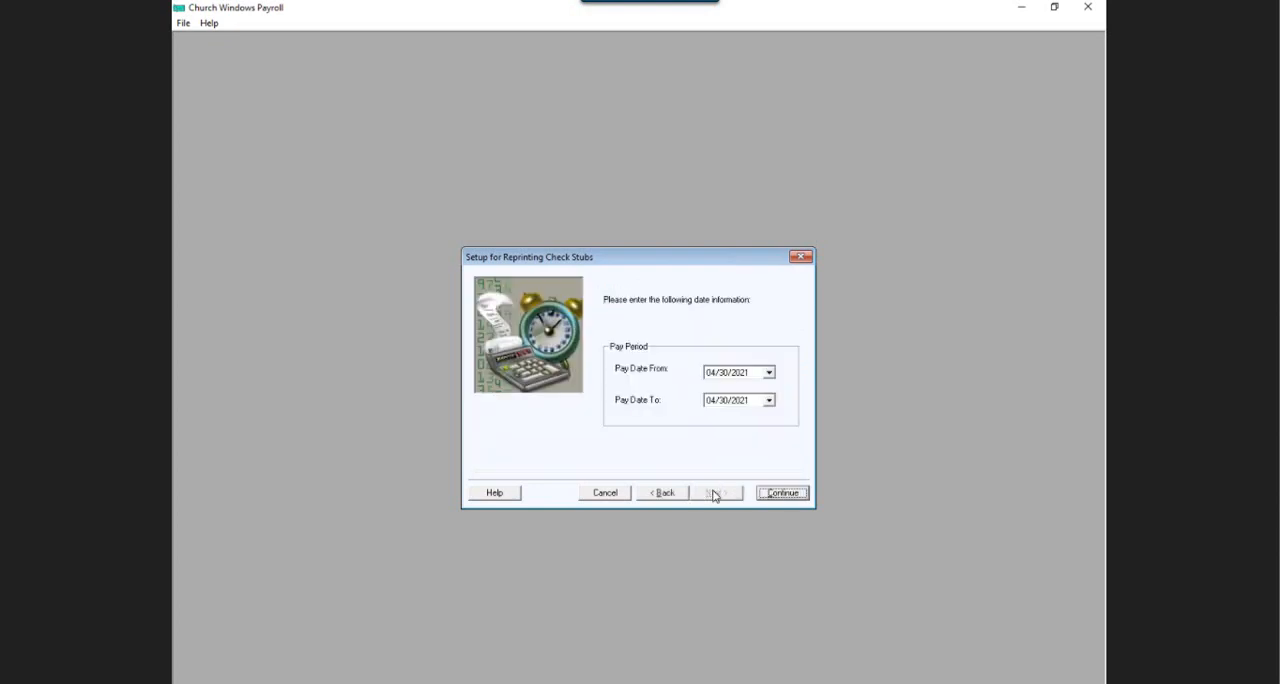
Set the reprint's Pay Date From to 02/15/2021, change the Pay Date To, and continue to the stubs.
{"action": "left_click", "coordinate": [722, 376]}
{"action": "left_click", "coordinate": [711, 376]}
{"action": "type", "text": "02/15"}
{"action": "left_click", "coordinate": [711, 400]}
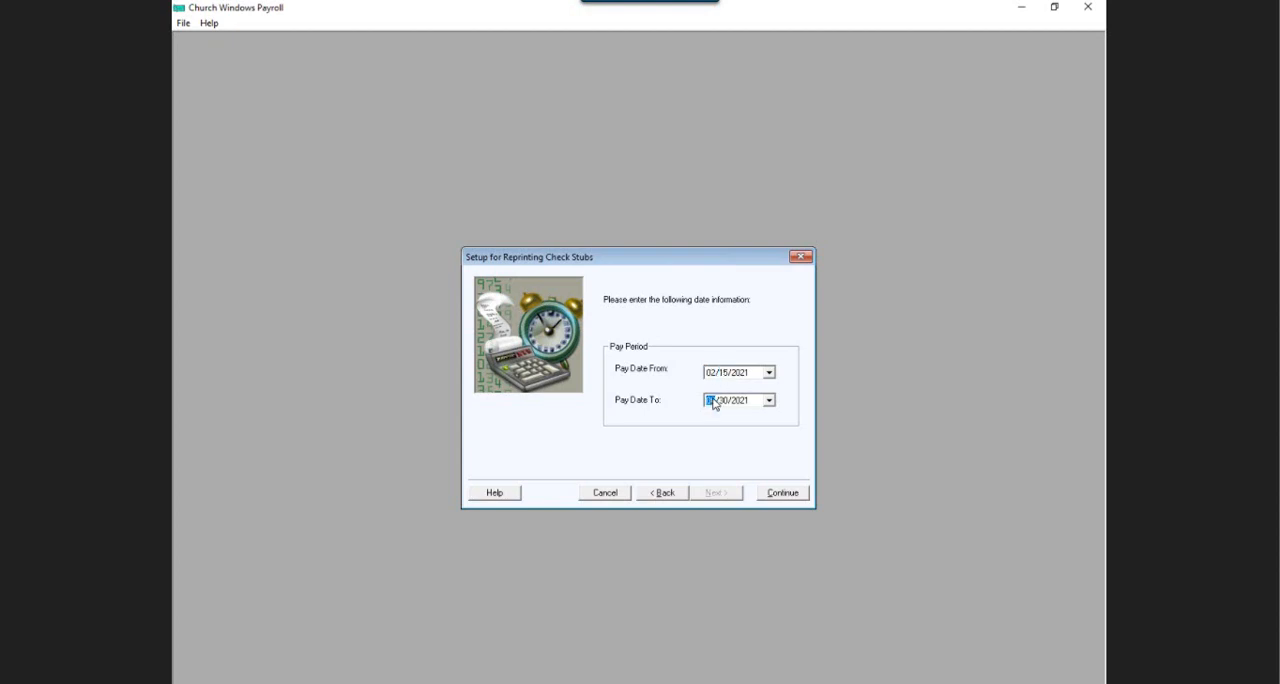
{"action": "type", "text": "021"}
{"action": "left_click", "coordinate": [783, 495]}
{"action": "left_click", "coordinate": [783, 493]}
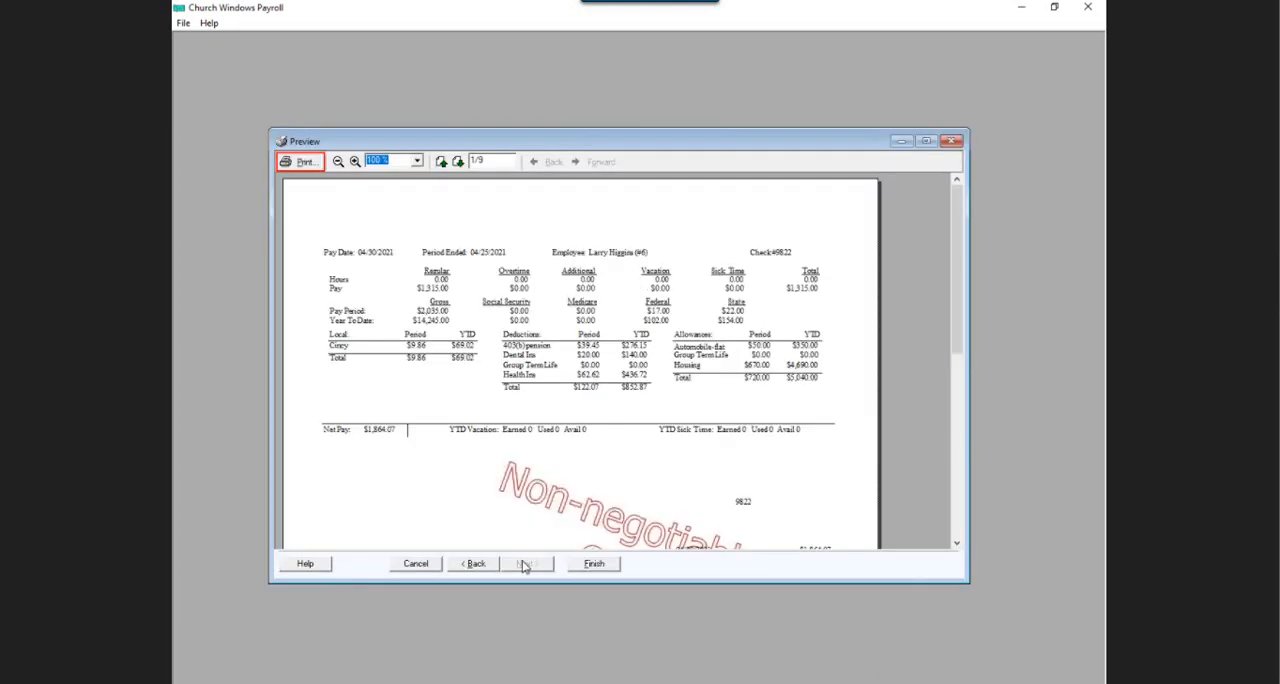
Go back from the preview to examine several employees' entries in the stub list, and cancel the reprint.
{"action": "left_click", "coordinate": [466, 564]}
{"action": "left_click", "coordinate": [500, 365]}
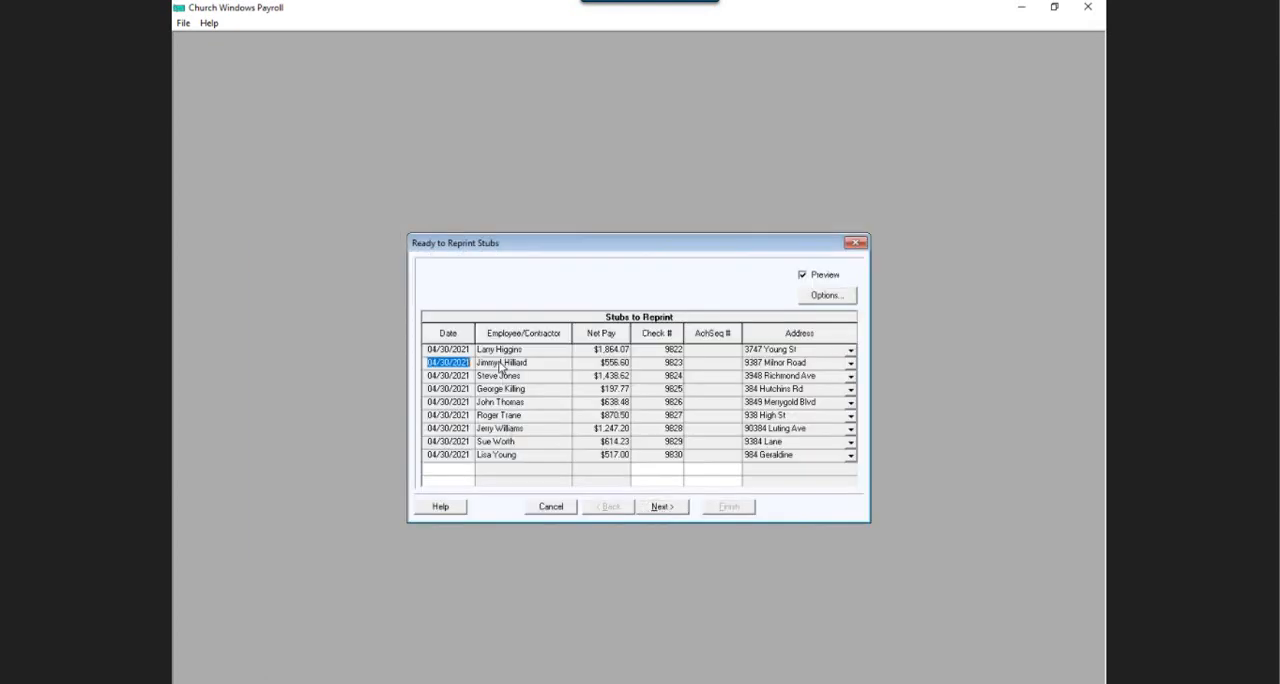
{"action": "left_click", "coordinate": [513, 353]}
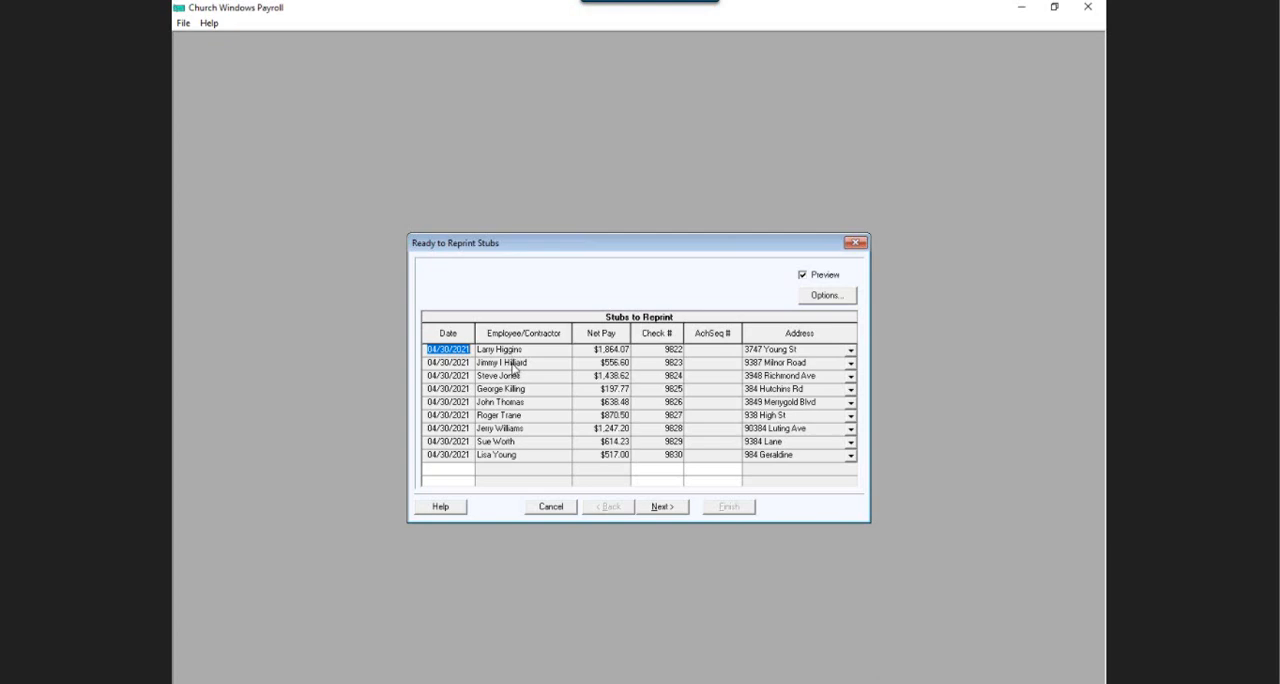
{"action": "left_click", "coordinate": [515, 366]}
{"action": "left_click", "coordinate": [508, 393]}
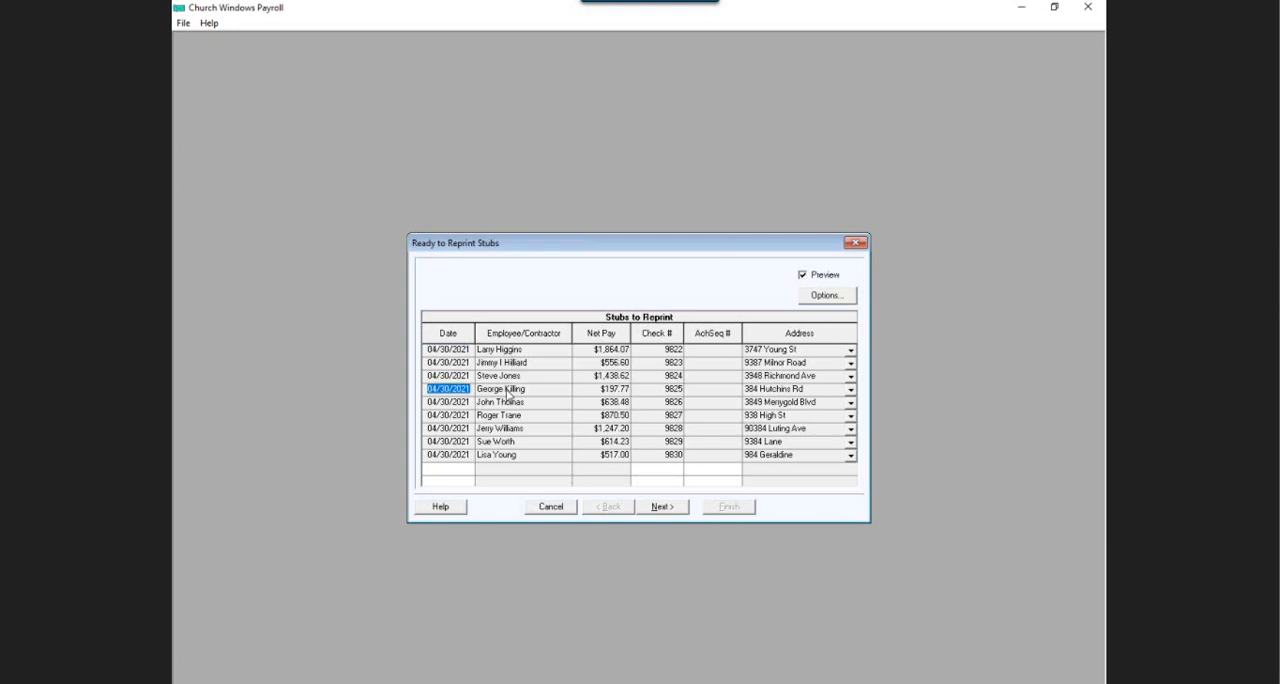
{"action": "left_click", "coordinate": [546, 508]}
{"action": "left_click", "coordinate": [612, 412]}
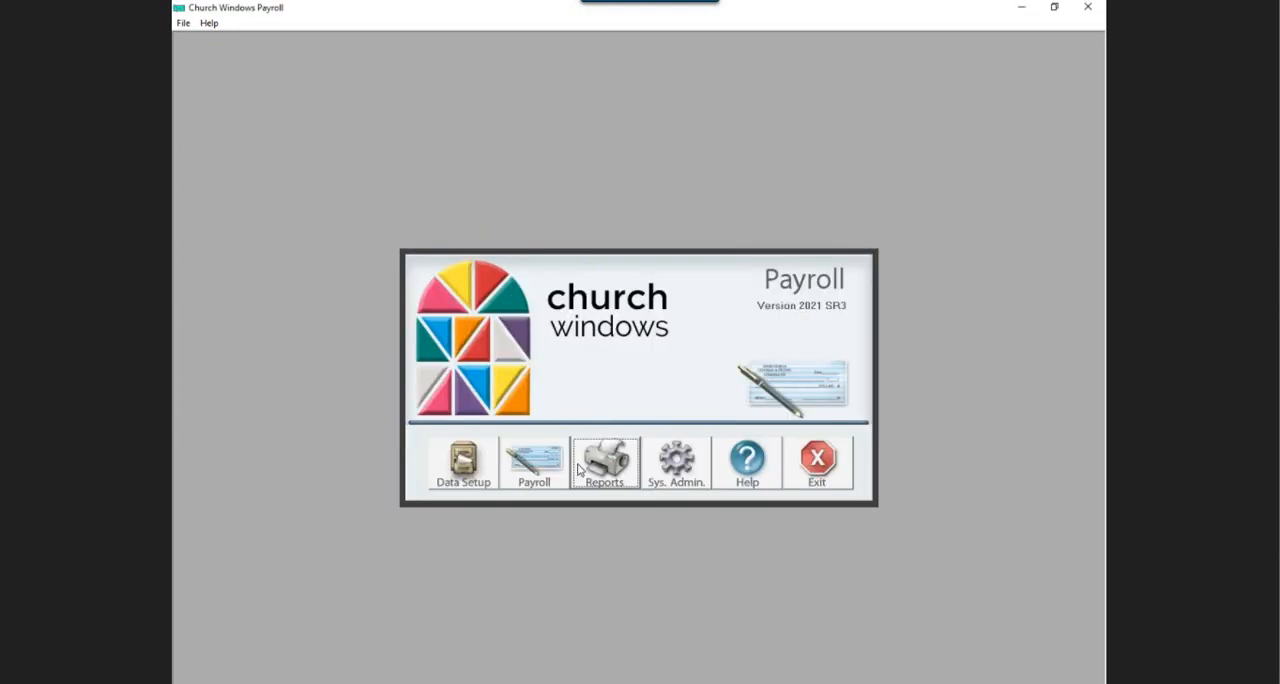
Set up another check stub reprint limited to only the first two employees in the specific employee list.
{"action": "left_click", "coordinate": [582, 466]}
{"action": "left_click", "coordinate": [668, 452]}
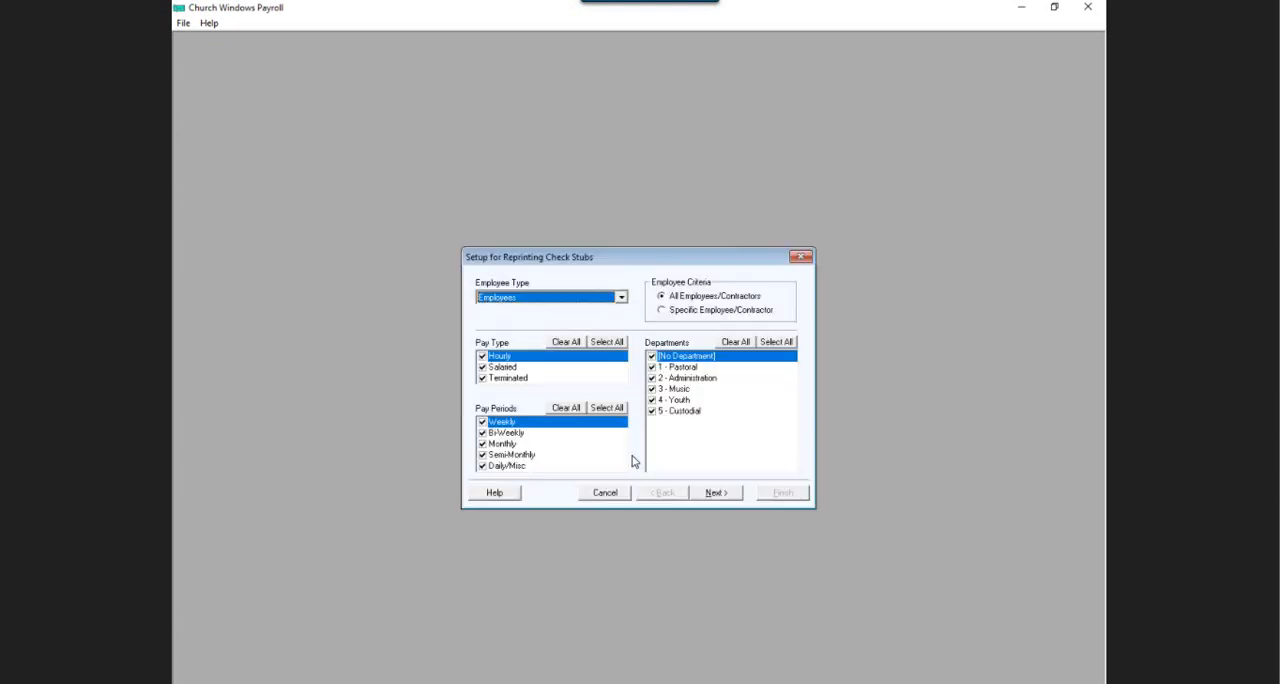
{"action": "left_click", "coordinate": [662, 311]}
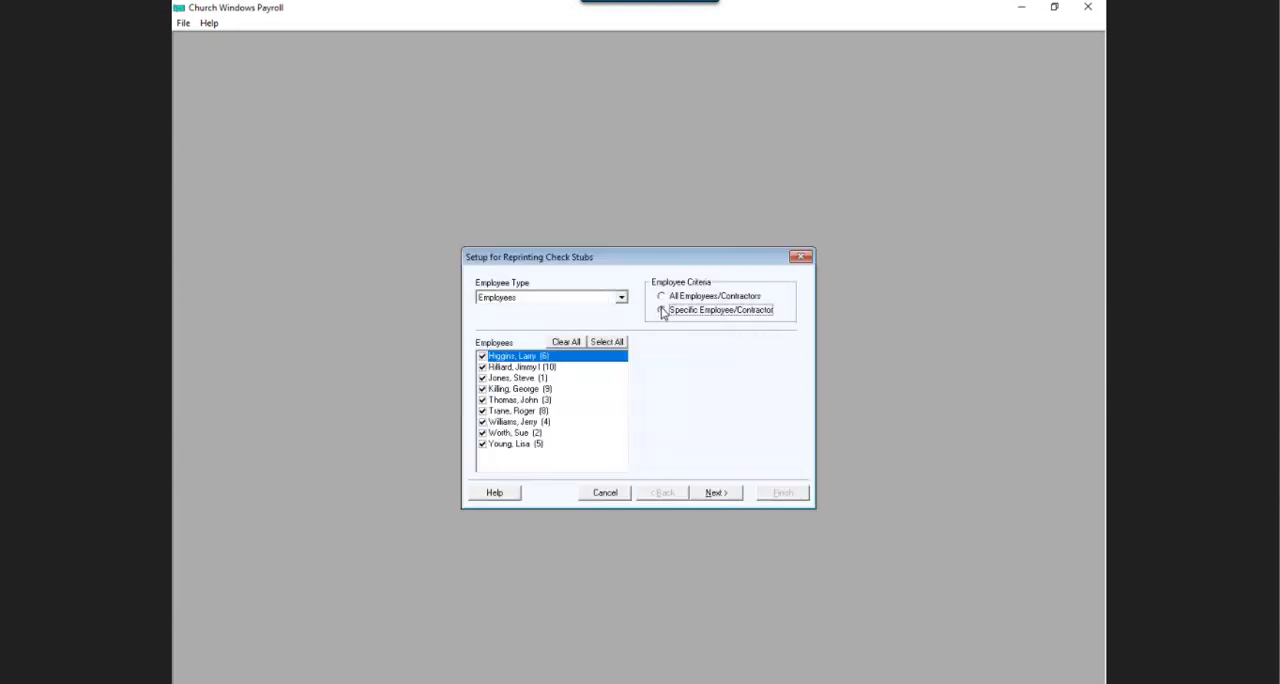
{"action": "left_click", "coordinate": [565, 342]}
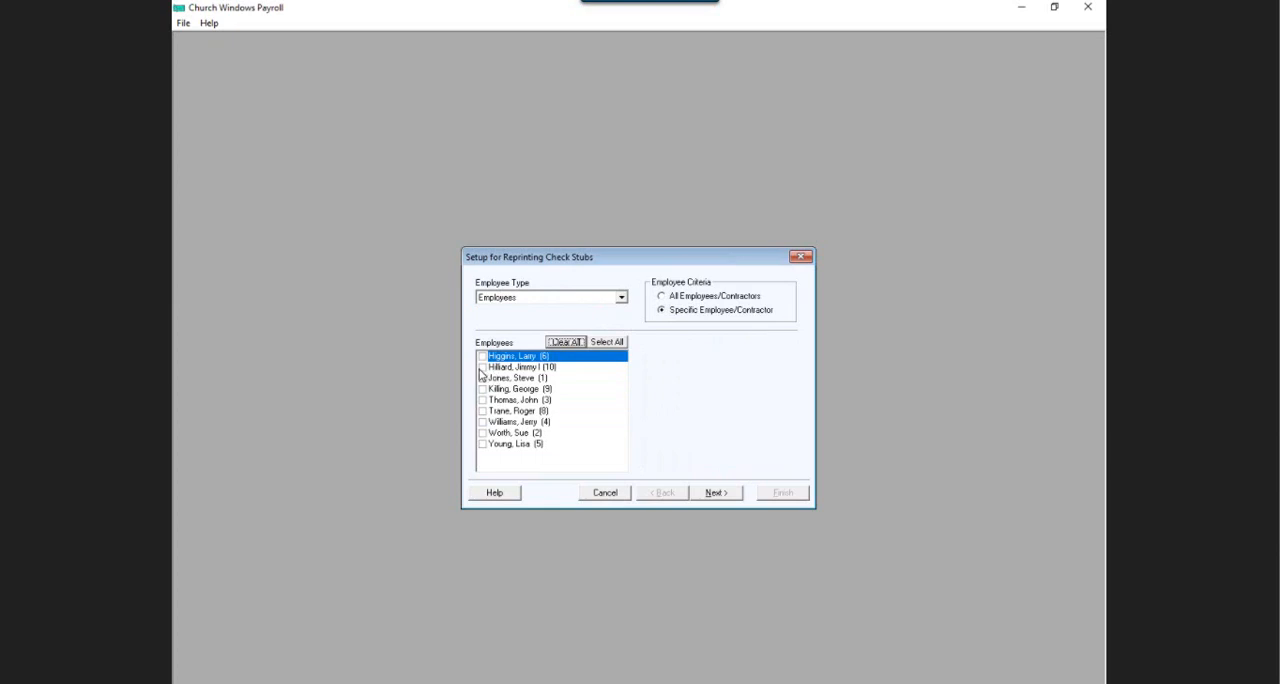
{"action": "left_click", "coordinate": [482, 357]}
{"action": "left_click", "coordinate": [483, 368]}
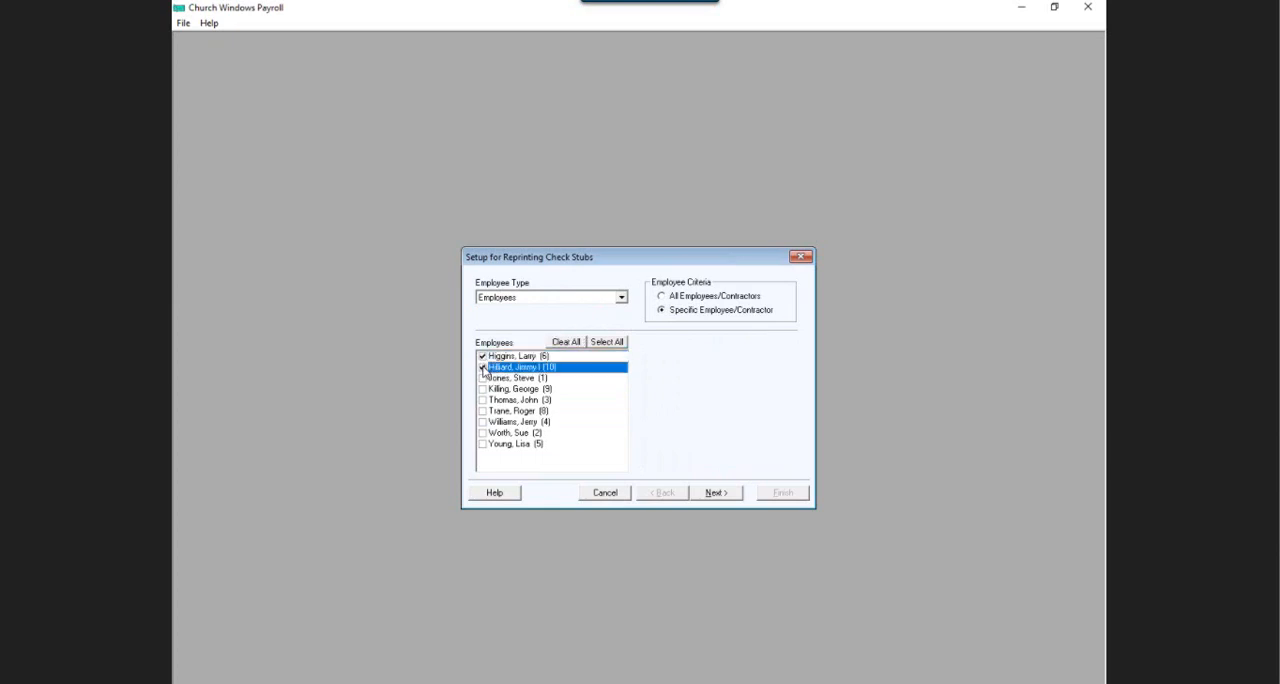
{"action": "left_click", "coordinate": [704, 493]}
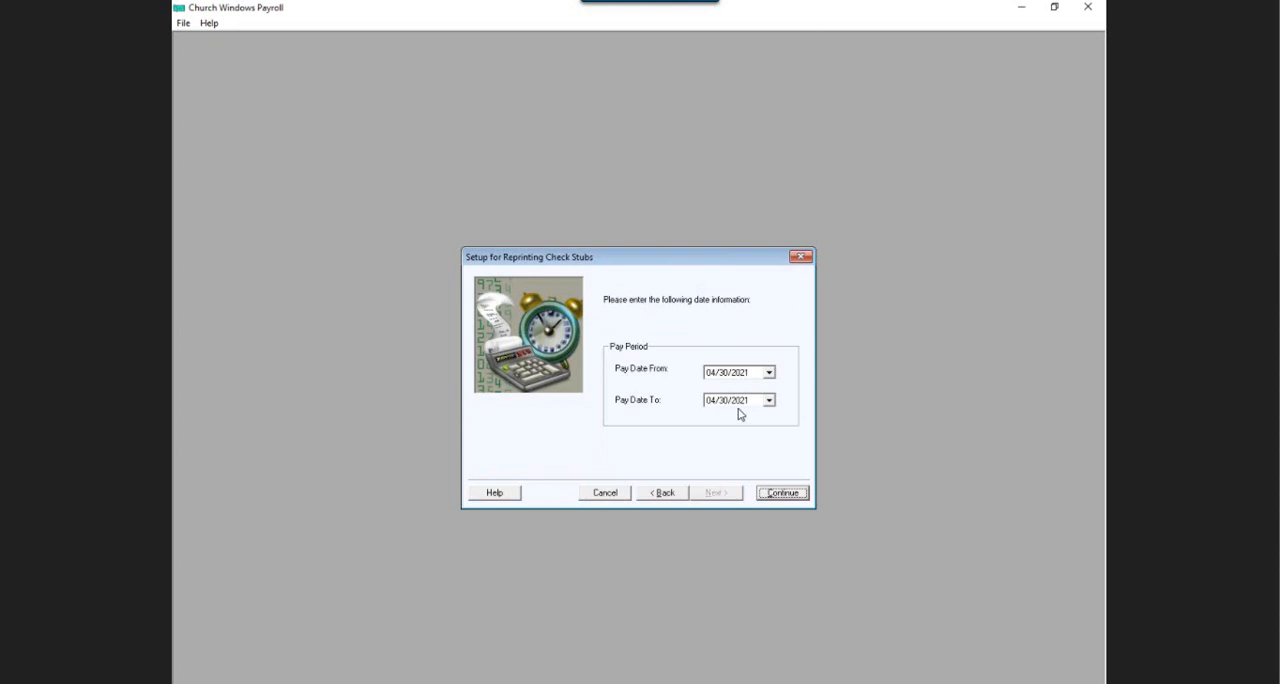
Preview both employees' stubs for pay date 04/30/2021 in a maximized view, including the second page, and cancel the reprint.
{"action": "left_click", "coordinate": [788, 493]}
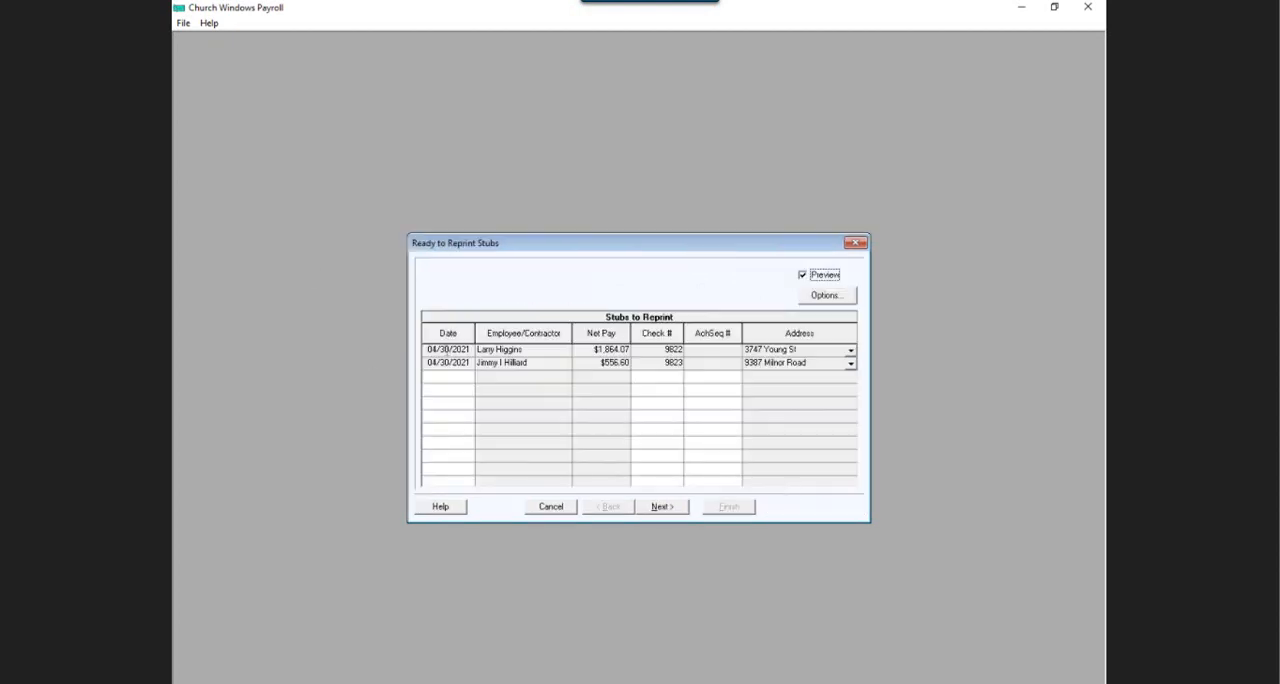
{"action": "left_click", "coordinate": [652, 507]}
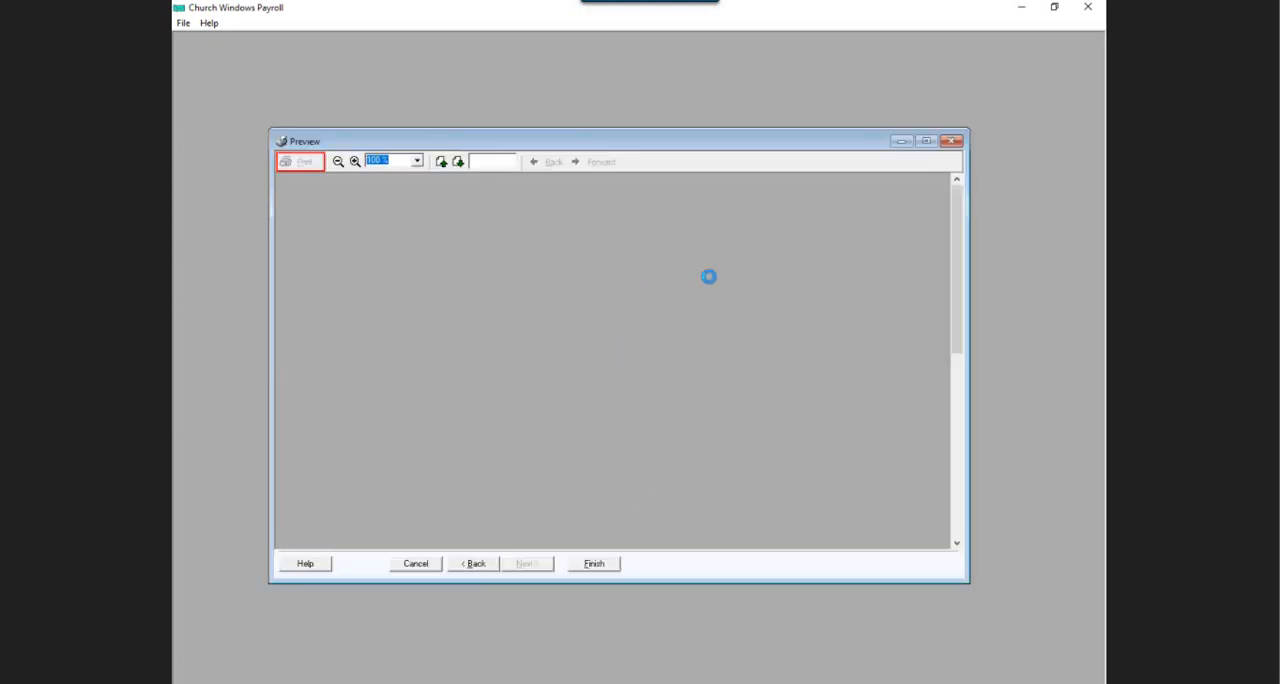
{"action": "left_click", "coordinate": [926, 142]}
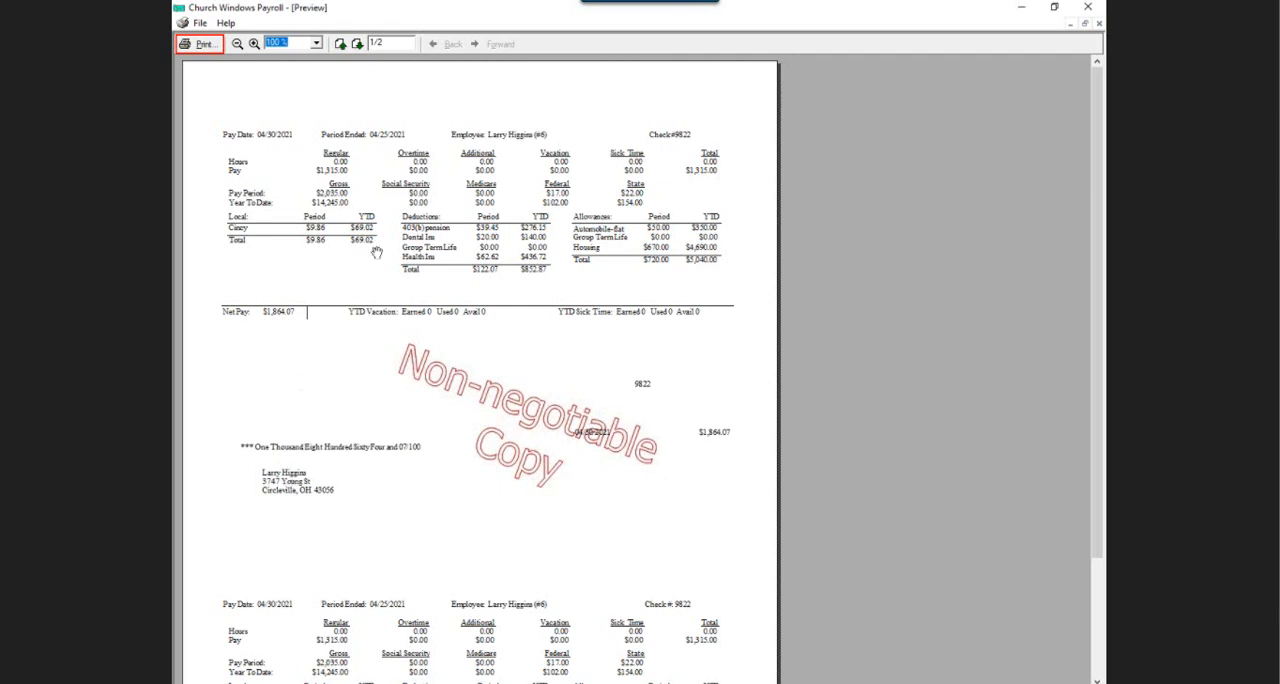
{"action": "left_click", "coordinate": [358, 44]}
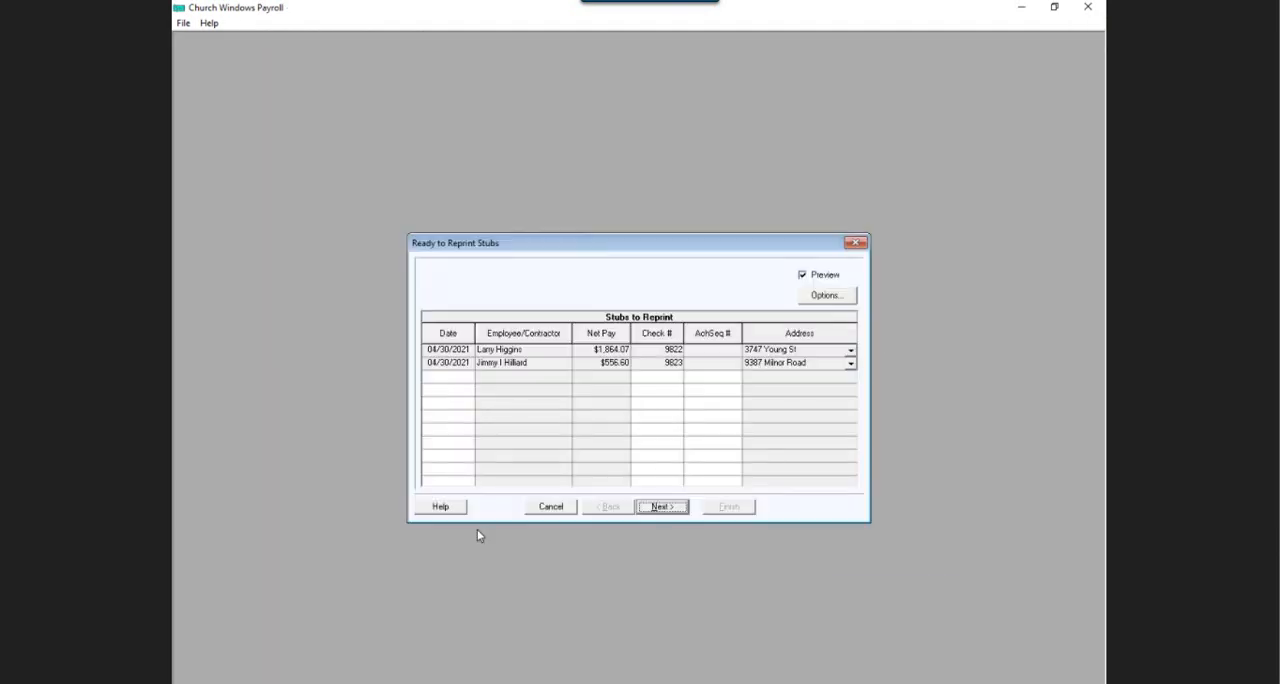
{"action": "left_click", "coordinate": [541, 510]}
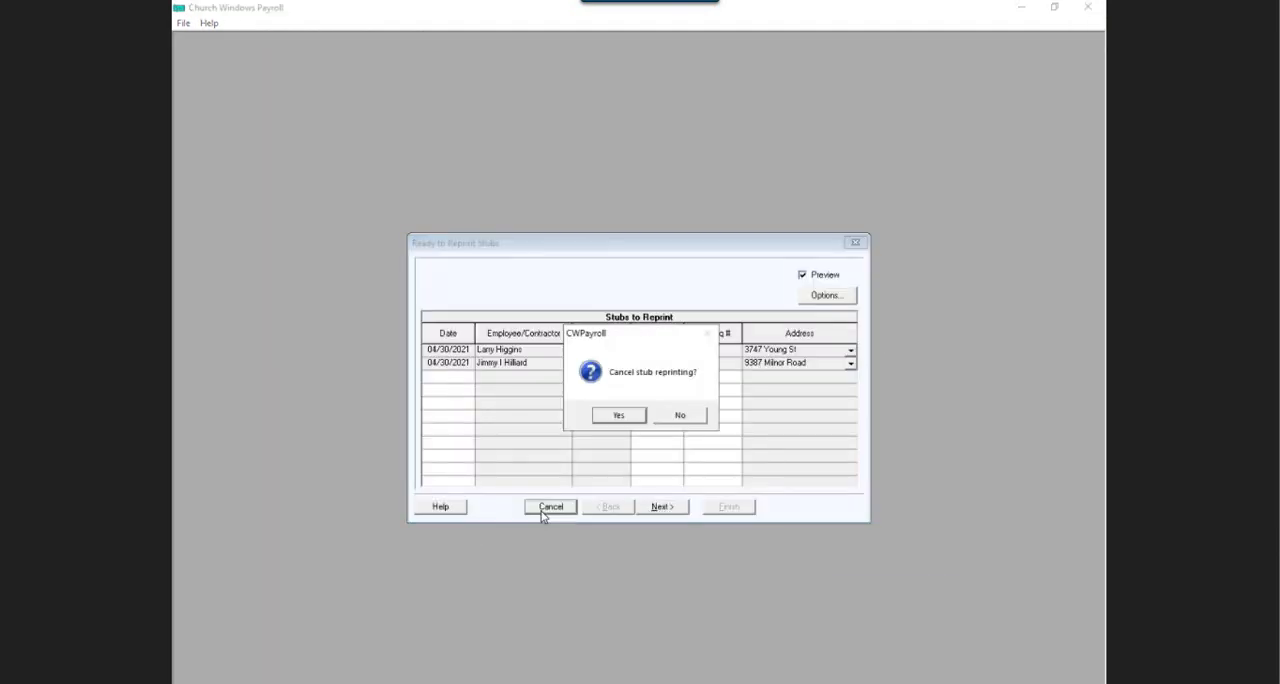
{"action": "left_click", "coordinate": [608, 417]}
Set up a new check stub reprint for only the second employee in the specific employee list.
{"action": "left_click", "coordinate": [612, 472]}
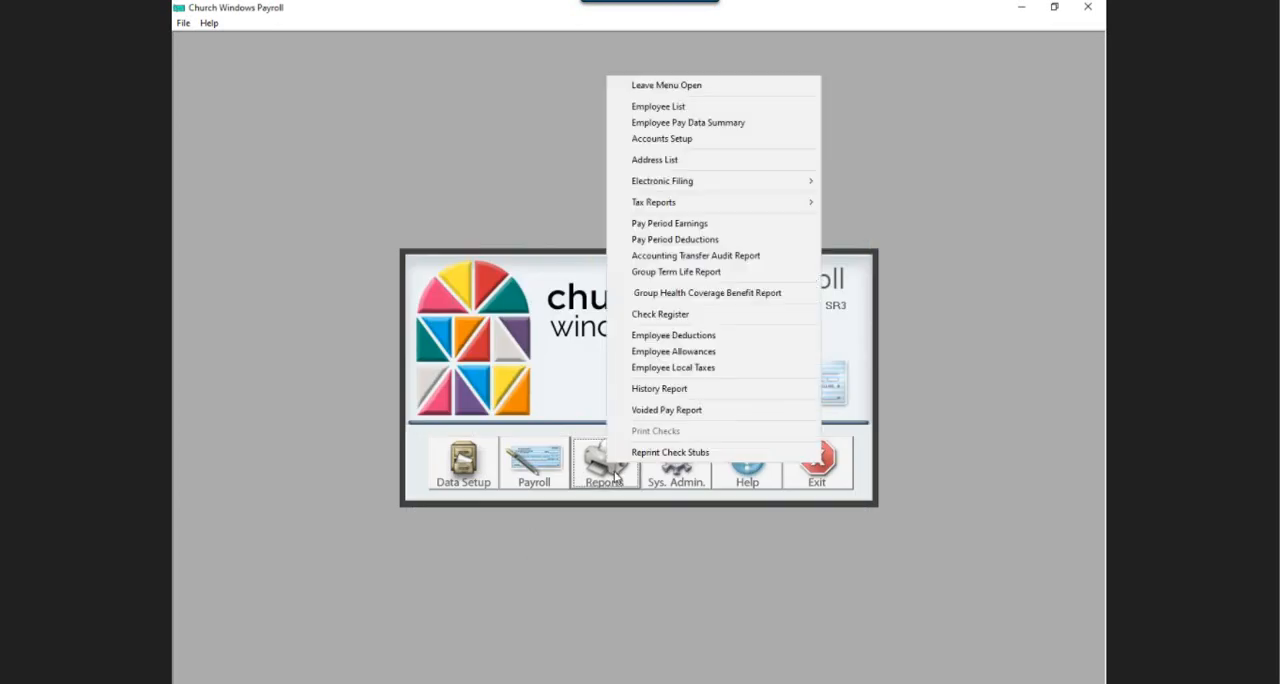
{"action": "left_click", "coordinate": [642, 453]}
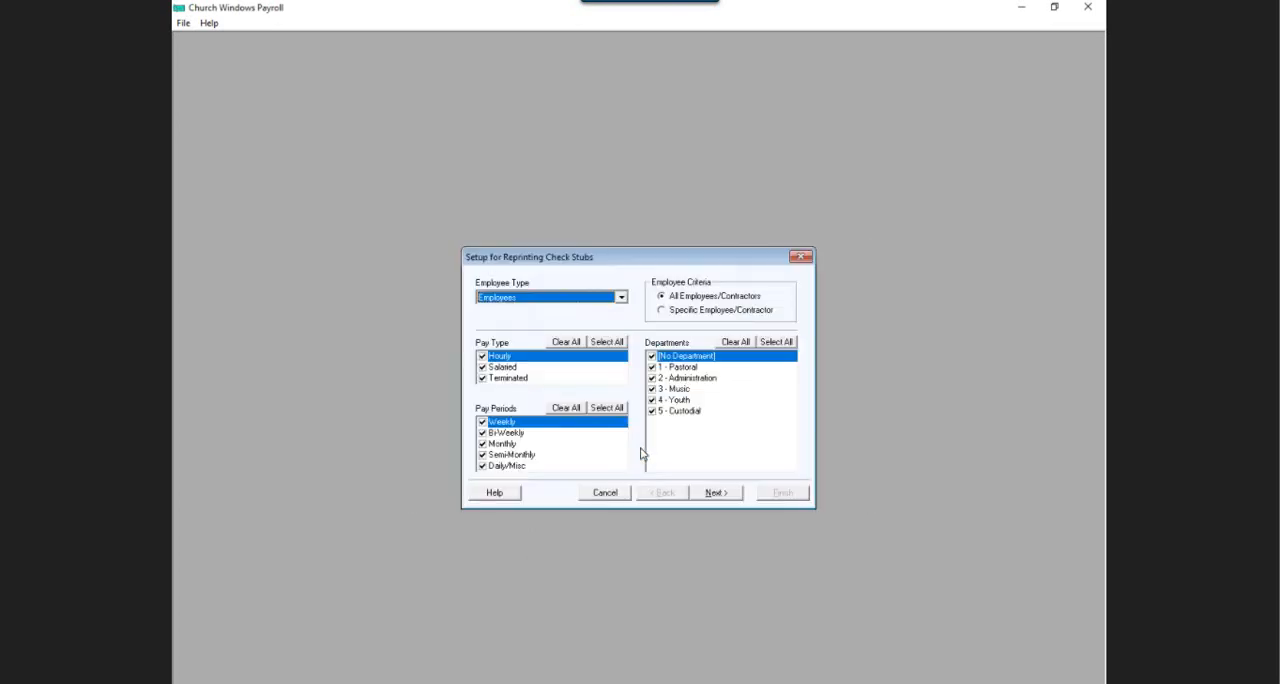
{"action": "left_click", "coordinate": [663, 311]}
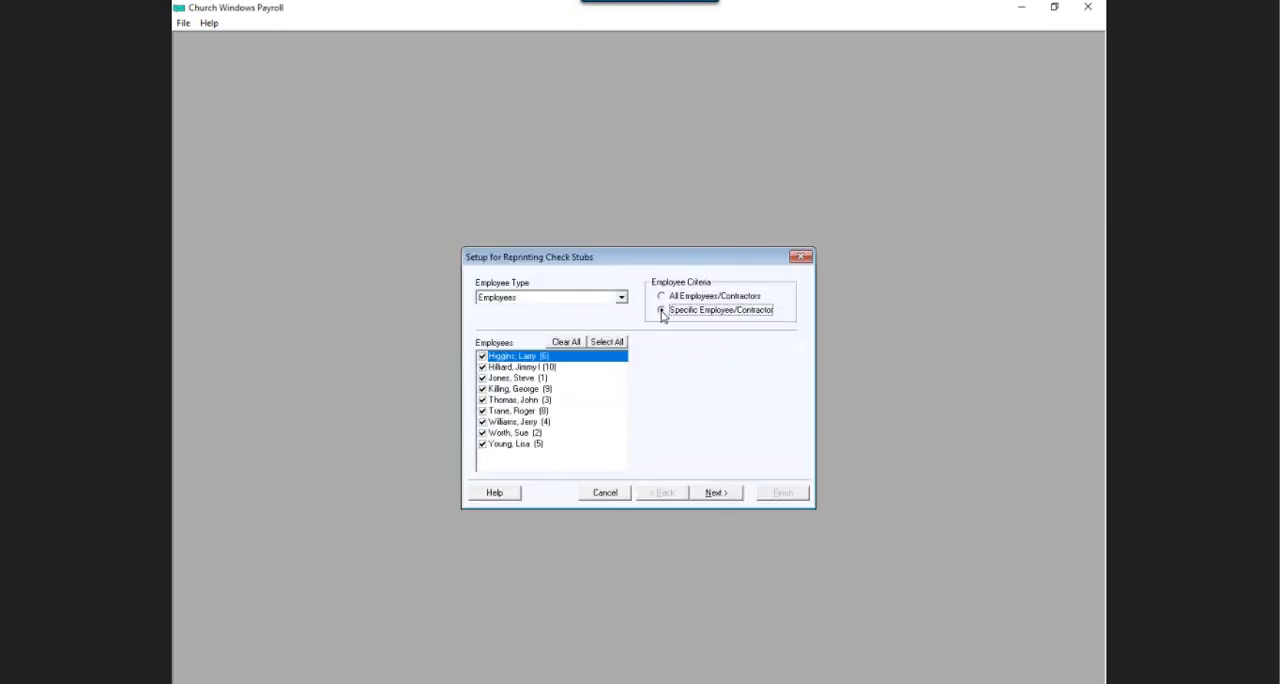
{"action": "left_click", "coordinate": [565, 342]}
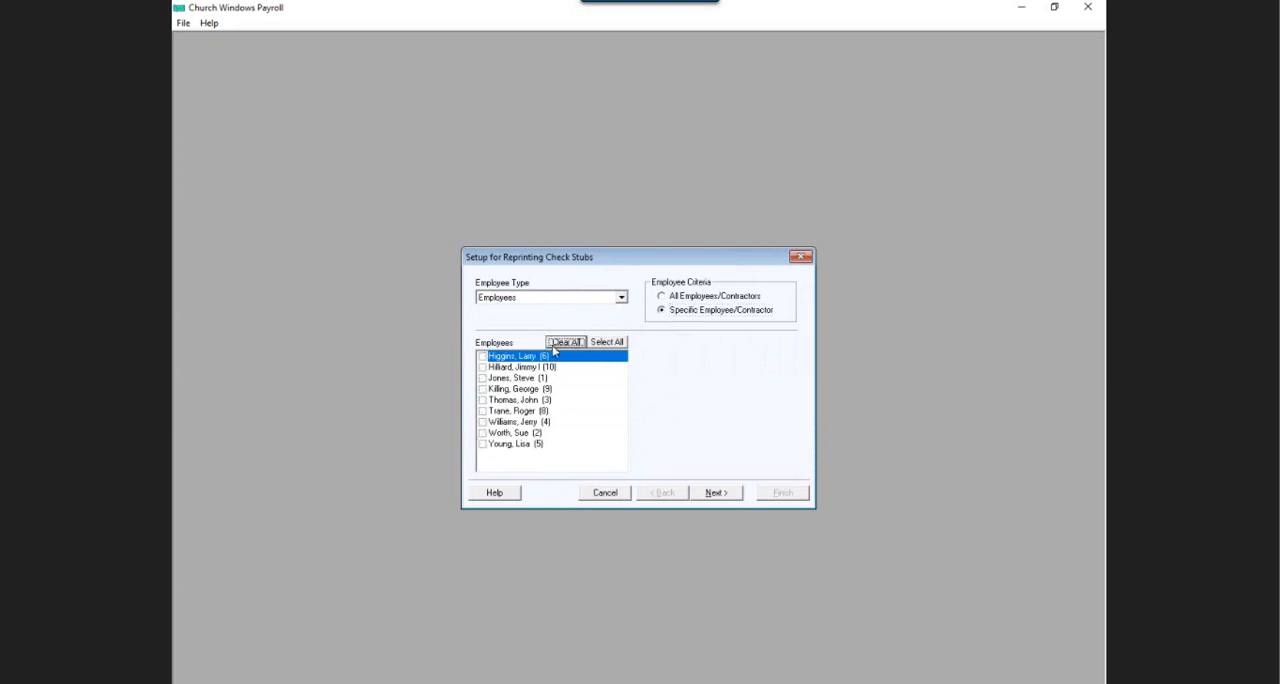
{"action": "left_click", "coordinate": [482, 368]}
{"action": "left_click", "coordinate": [715, 493]}
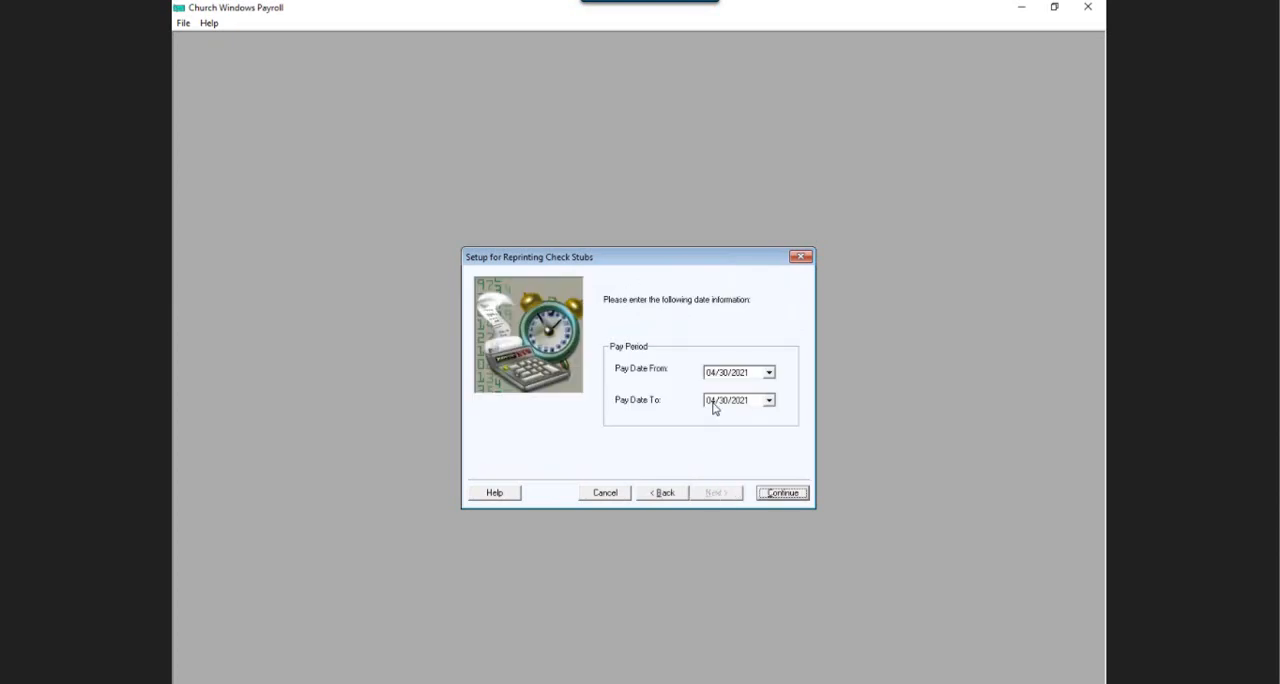
Start the pay date range in January 2021, preview that employee's stubs through 04/30/2021, and finish the reprint.
{"action": "left_click", "coordinate": [706, 374]}
{"action": "type", "text": "01"}
{"action": "left_click", "coordinate": [794, 499]}
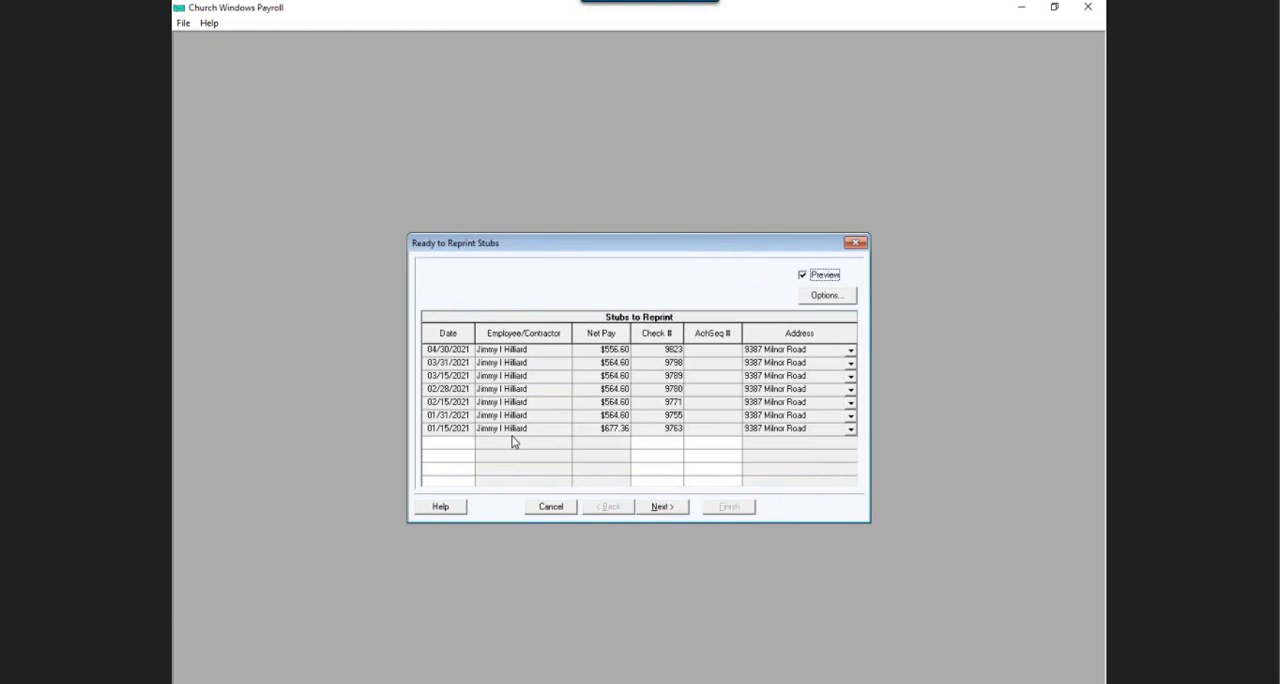
{"action": "left_click", "coordinate": [666, 509]}
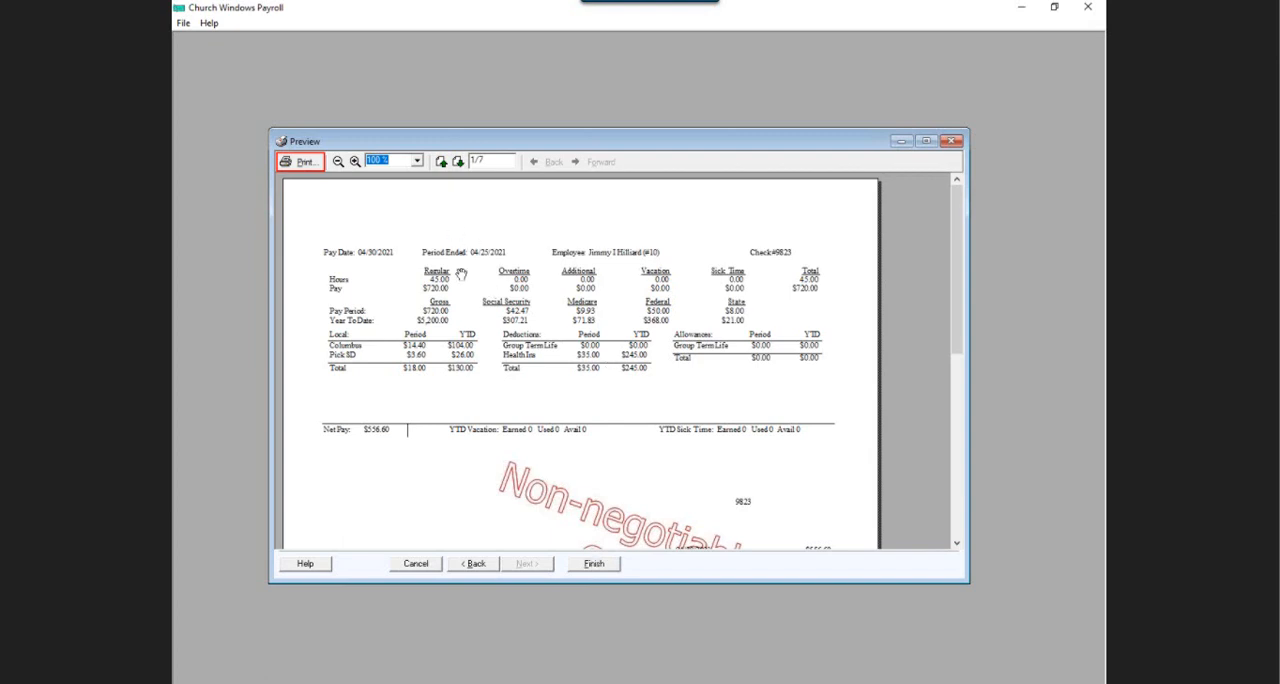
{"action": "left_click", "coordinate": [596, 564]}
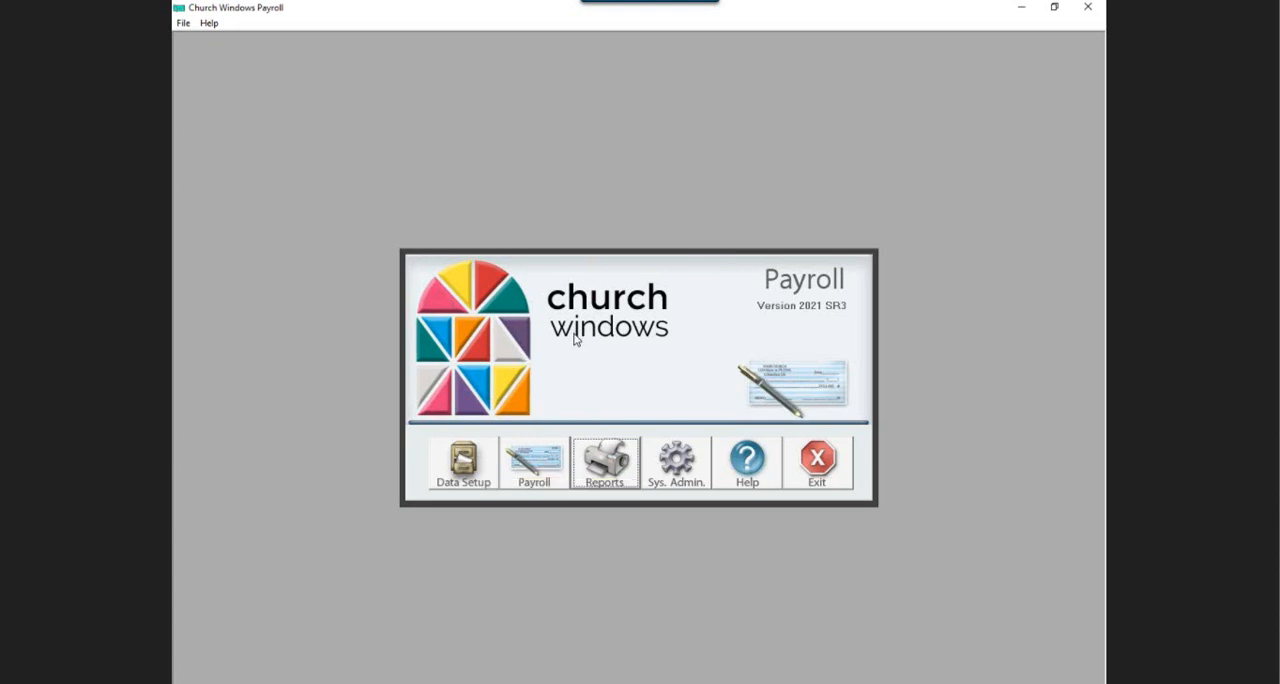
Examine the payments offered for voiding in Void Individual Pay and close the list without voiding any.
{"action": "left_click", "coordinate": [542, 460]}
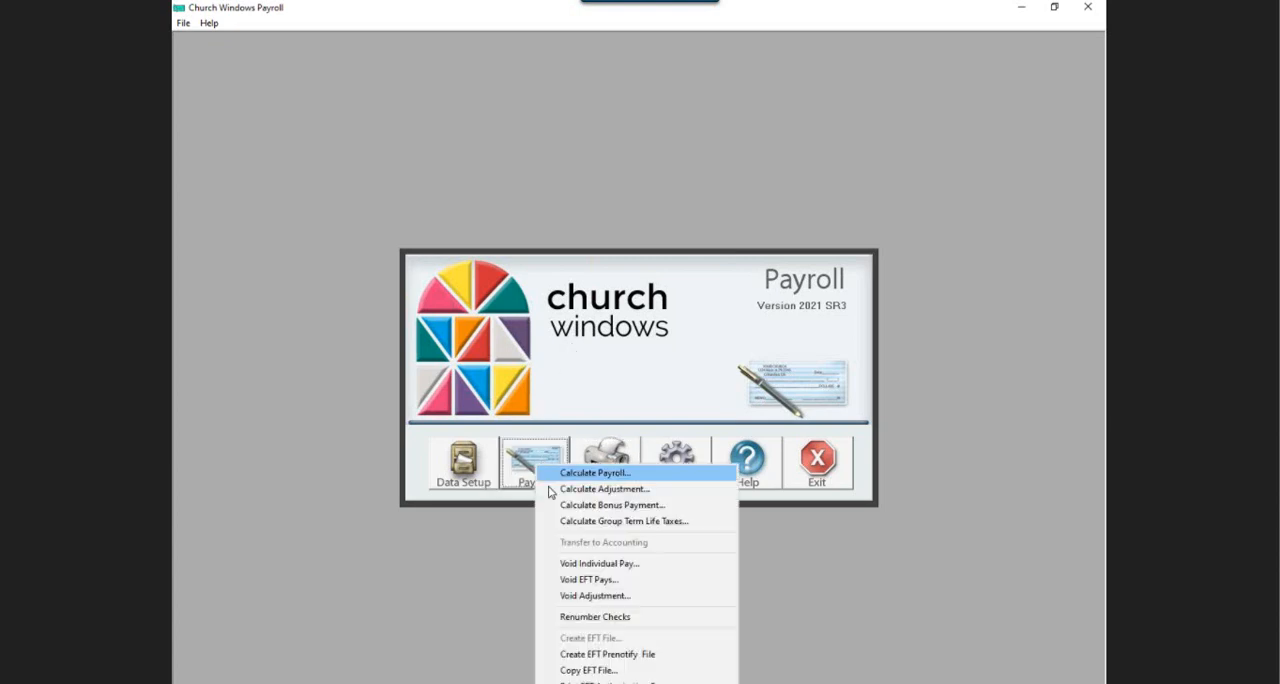
{"action": "left_click", "coordinate": [576, 566]}
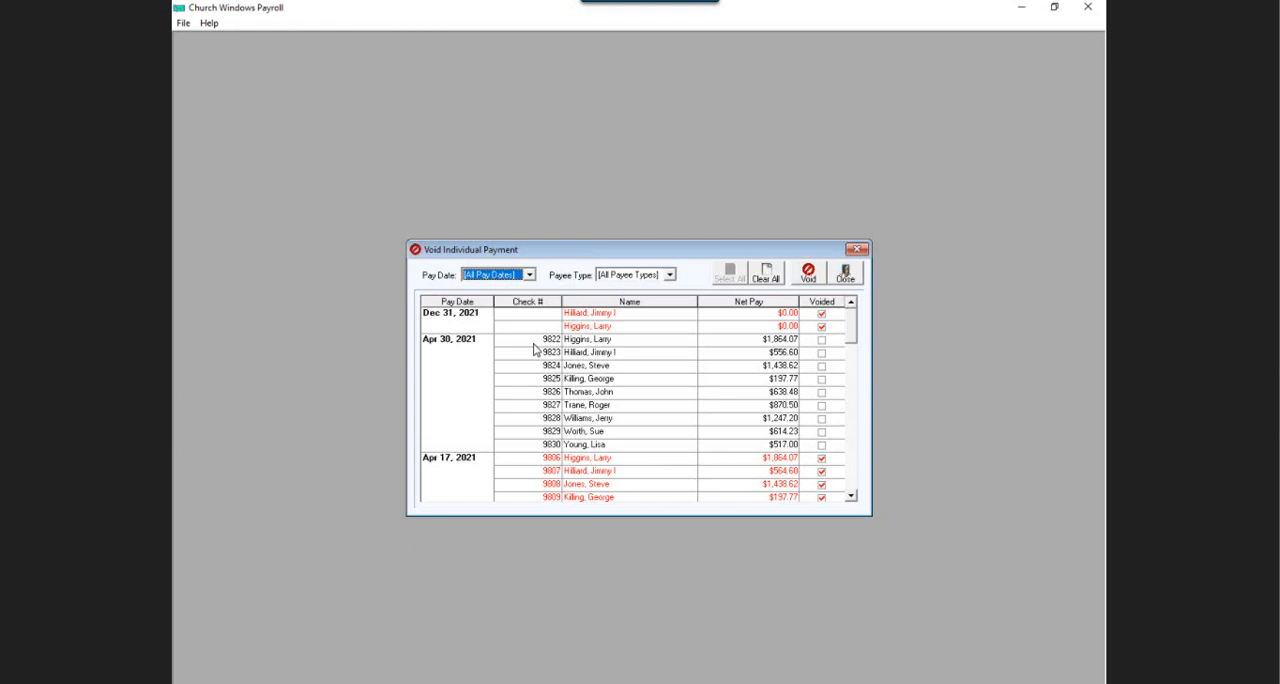
{"action": "left_click", "coordinate": [845, 274]}
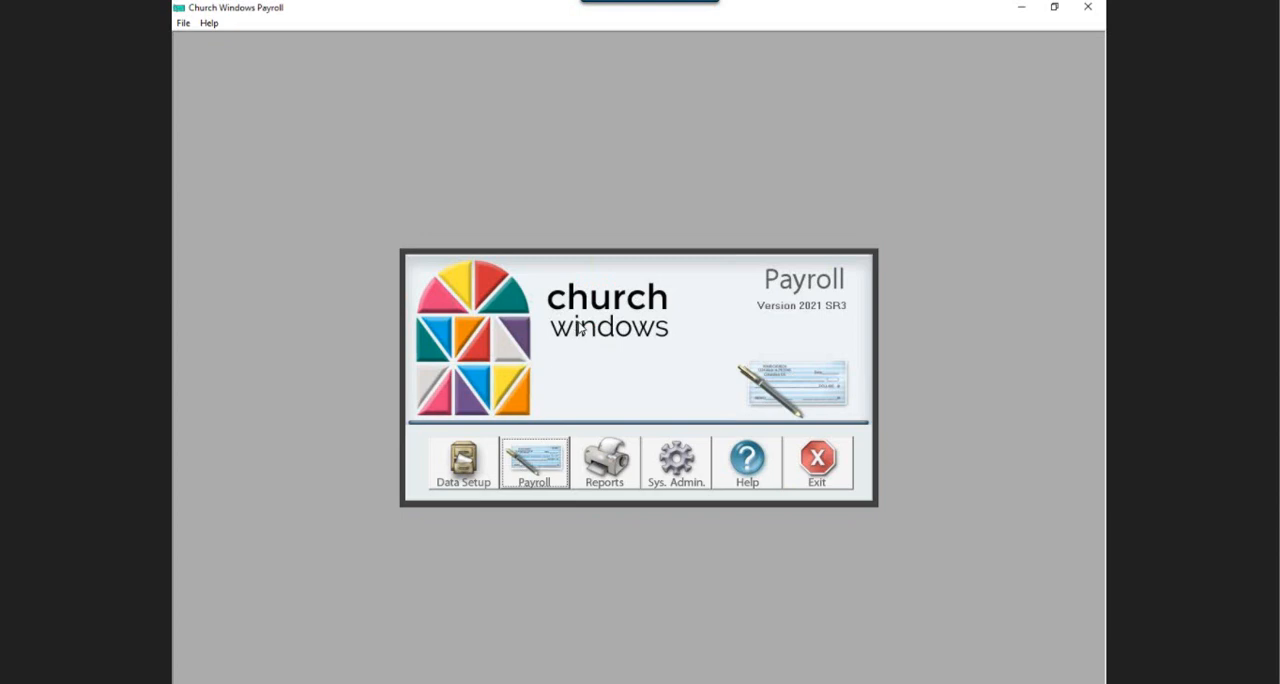
Start renumbering checks and choose Apr 30, 2021 as the pay date.
{"action": "left_click", "coordinate": [538, 471]}
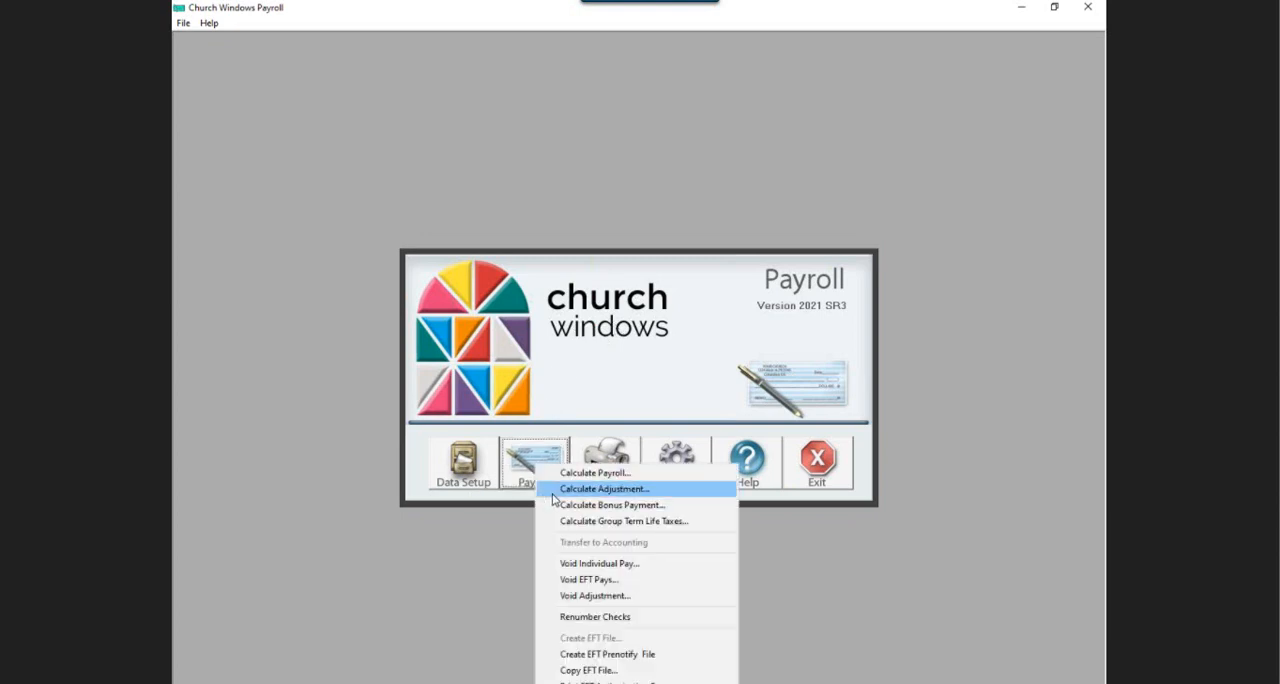
{"action": "left_click", "coordinate": [601, 619]}
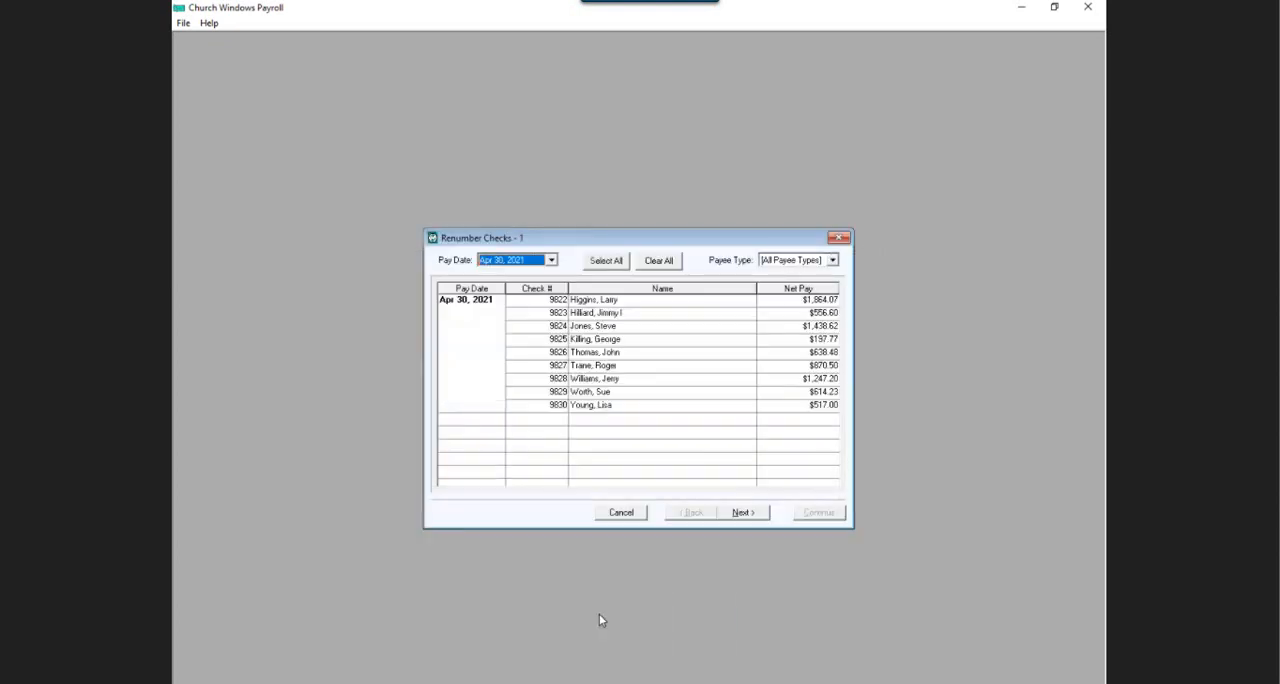
{"action": "left_click", "coordinate": [551, 261]}
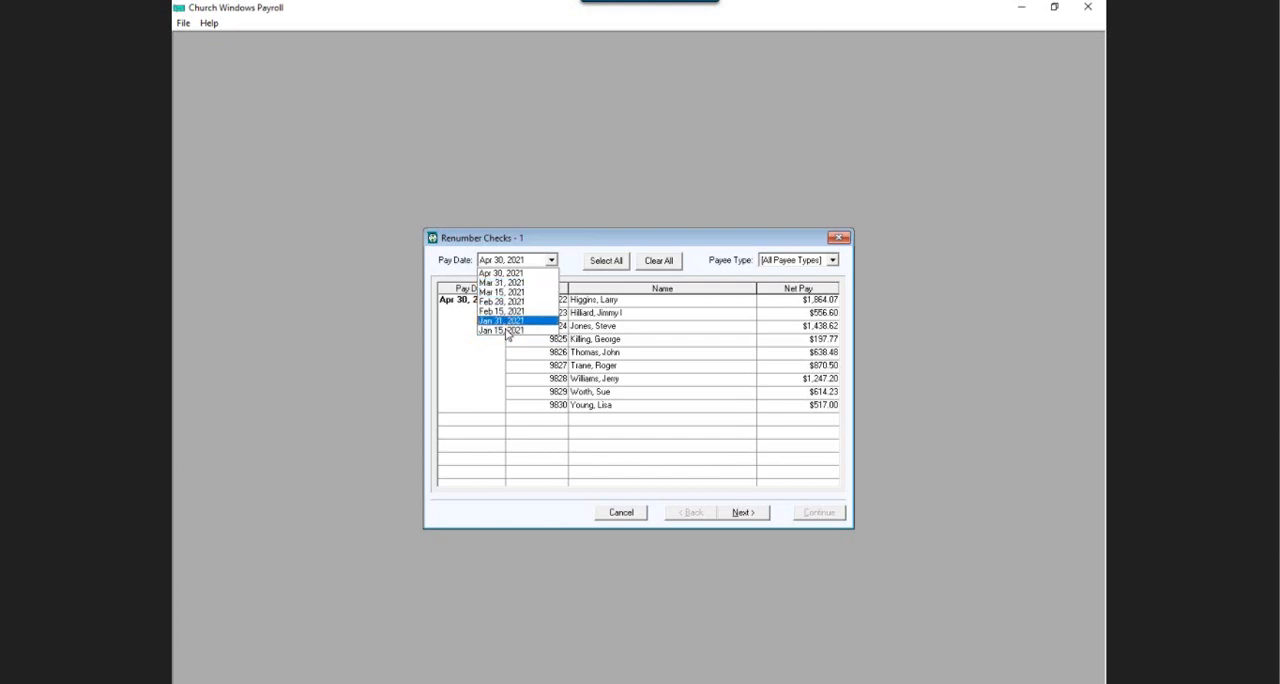
{"action": "left_click", "coordinate": [517, 274]}
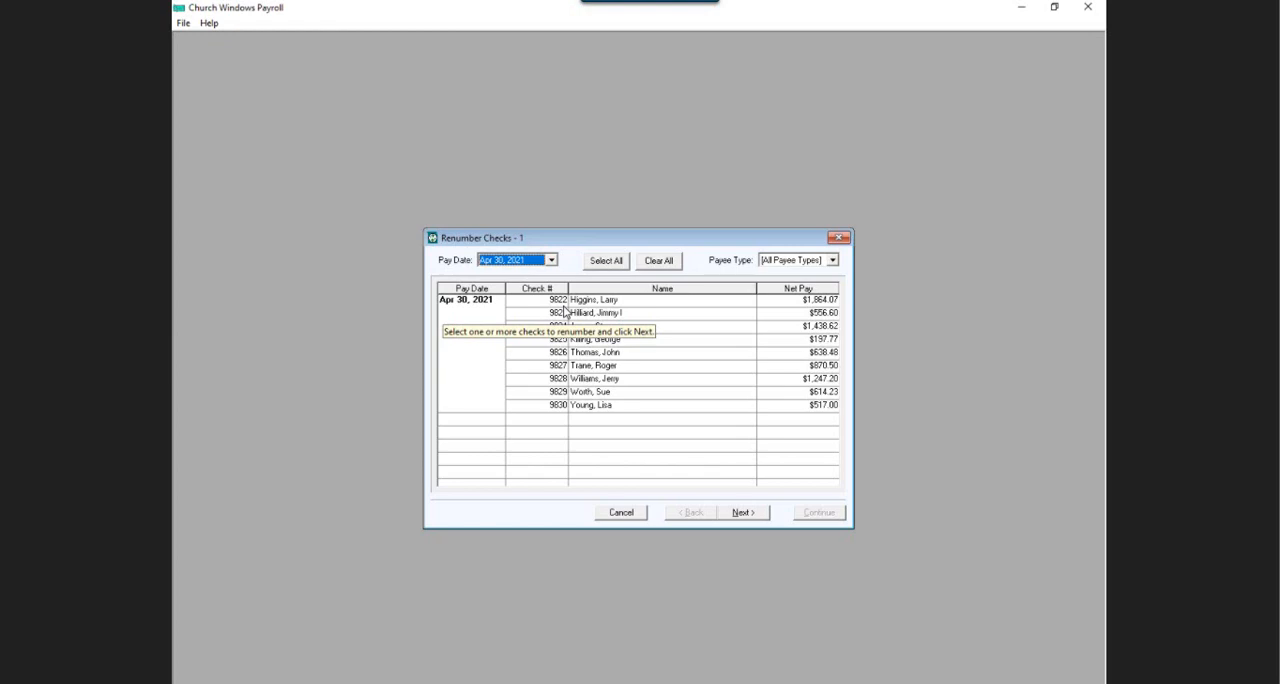
Try out selecting several non-adjacent checks for renumbering, alternating with selecting all checks of the pay date.
{"action": "left_click", "coordinate": [583, 303]}
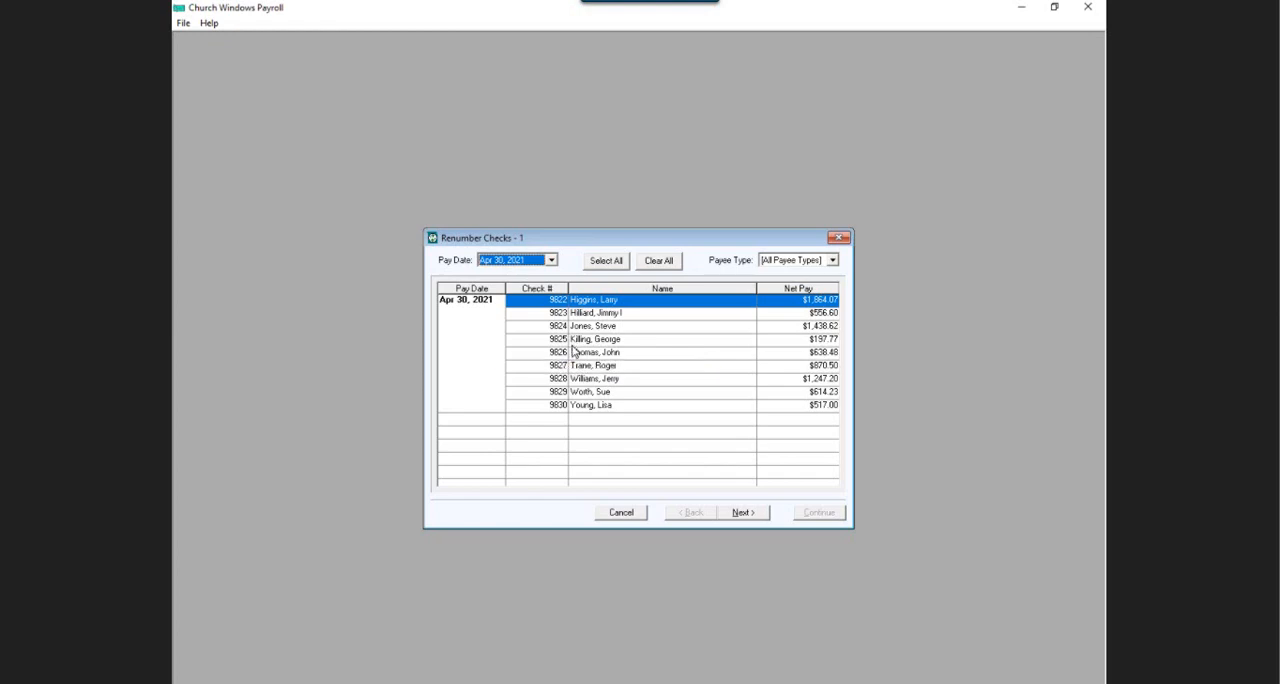
{"action": "left_click", "coordinate": [574, 345]}
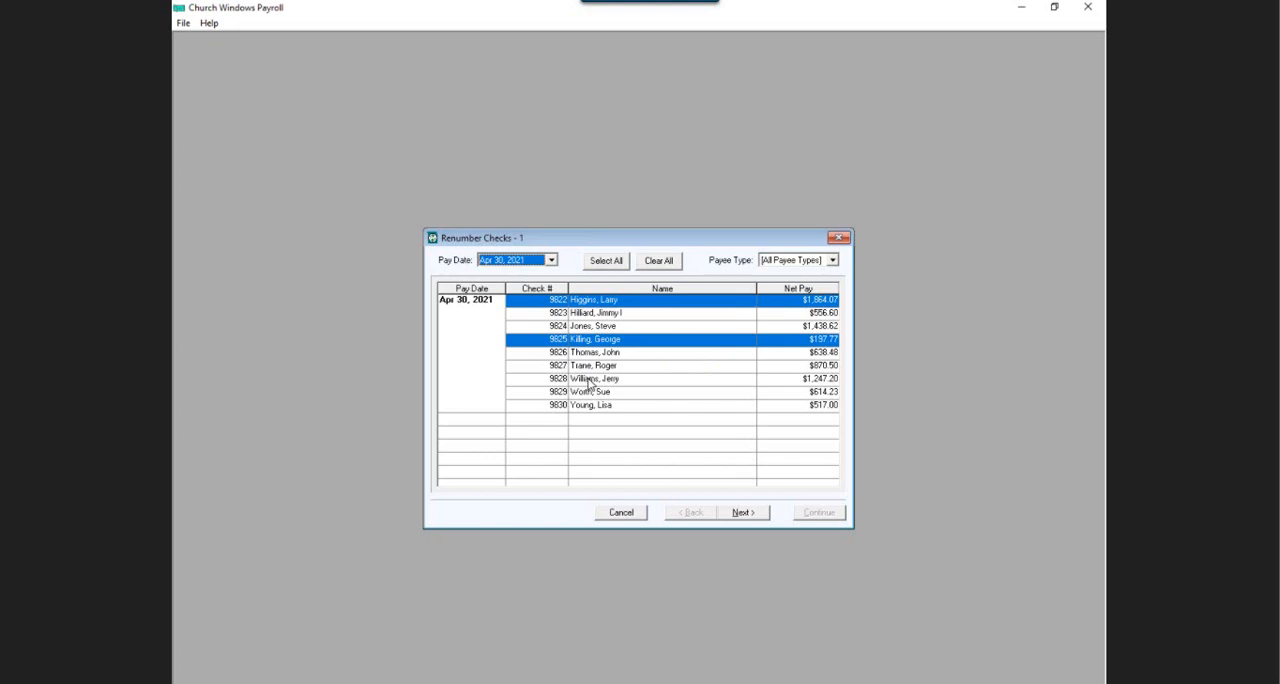
{"action": "left_click", "coordinate": [589, 381]}
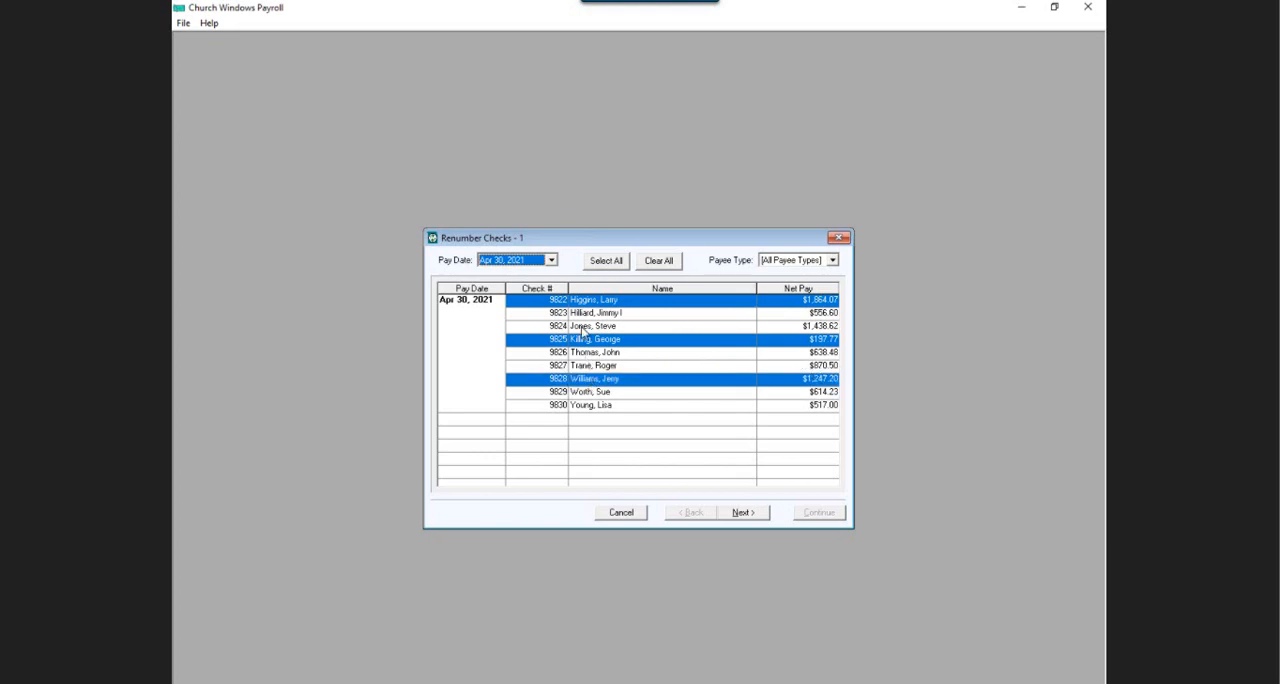
{"action": "left_click", "coordinate": [605, 265]}
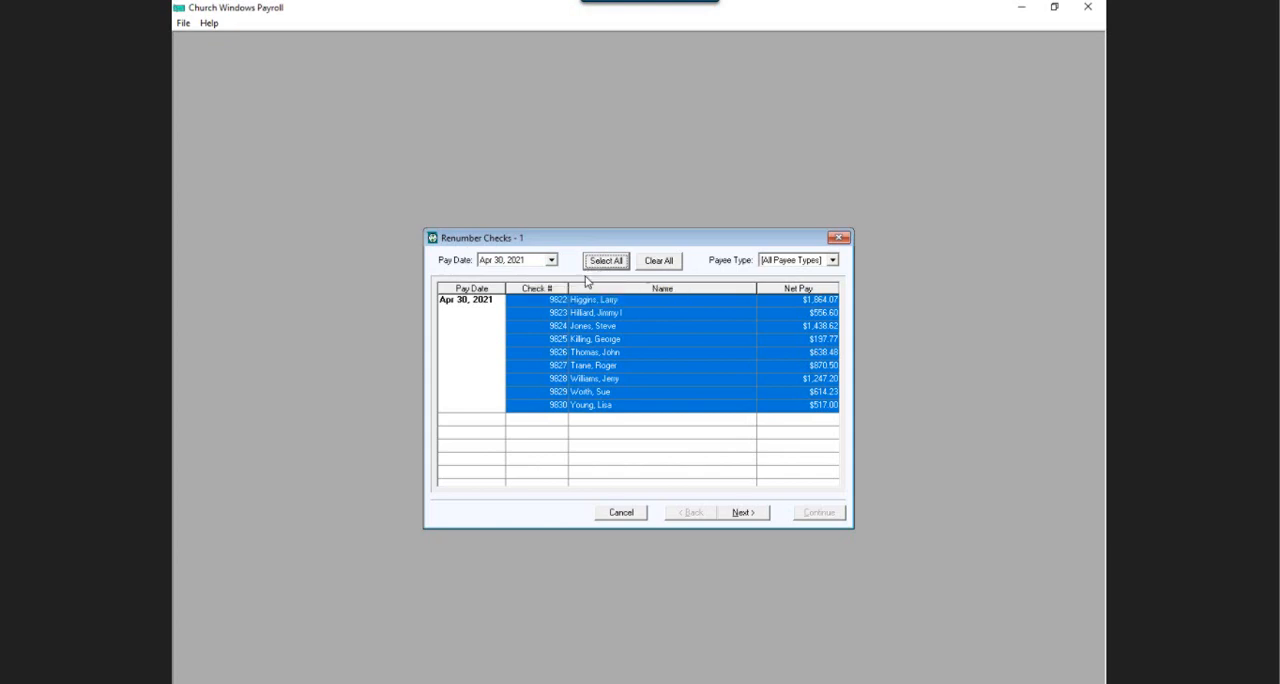
{"action": "left_click", "coordinate": [572, 304]}
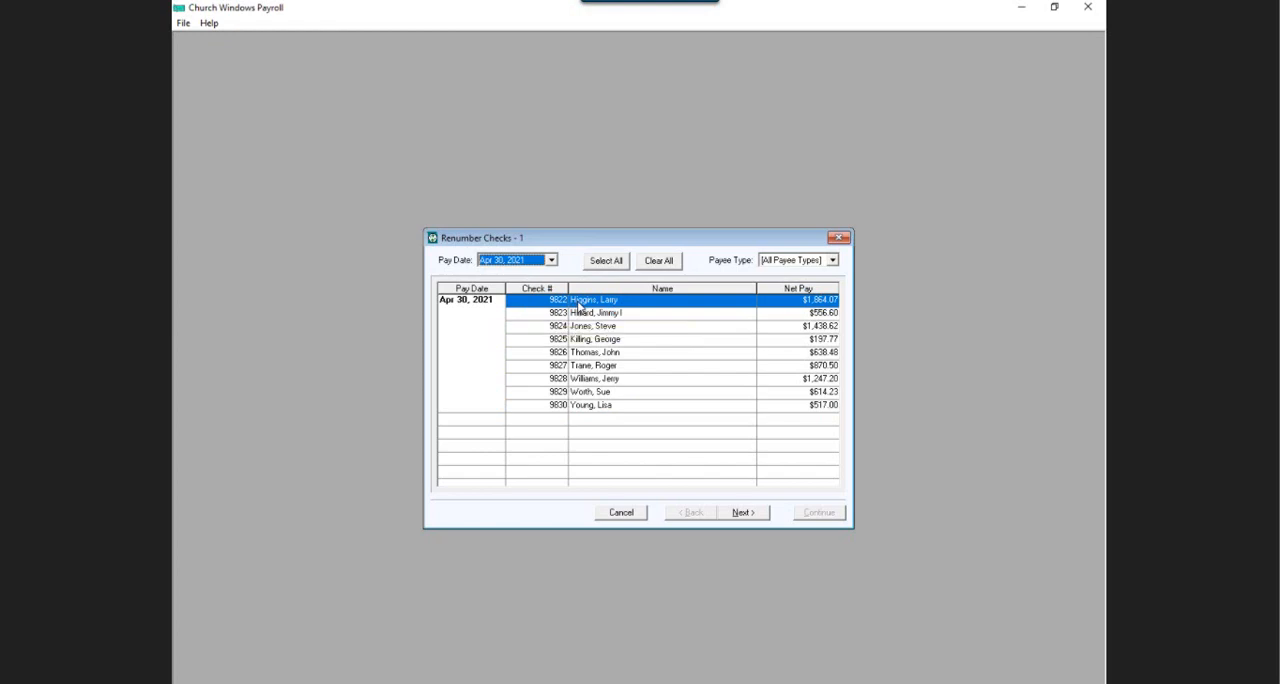
{"action": "left_click", "coordinate": [583, 340], "text": "ctrl"}
{"action": "left_click", "coordinate": [586, 368], "text": "ctrl"}
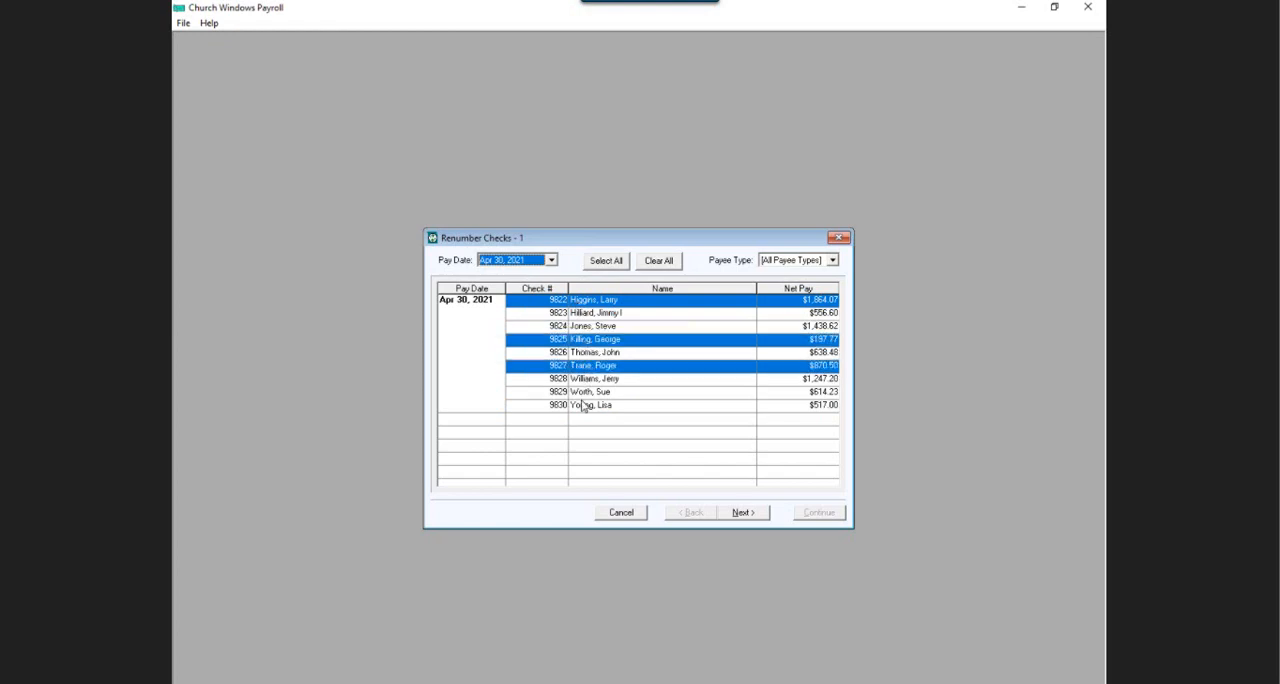
{"action": "left_click", "coordinate": [584, 406], "text": "ctrl"}
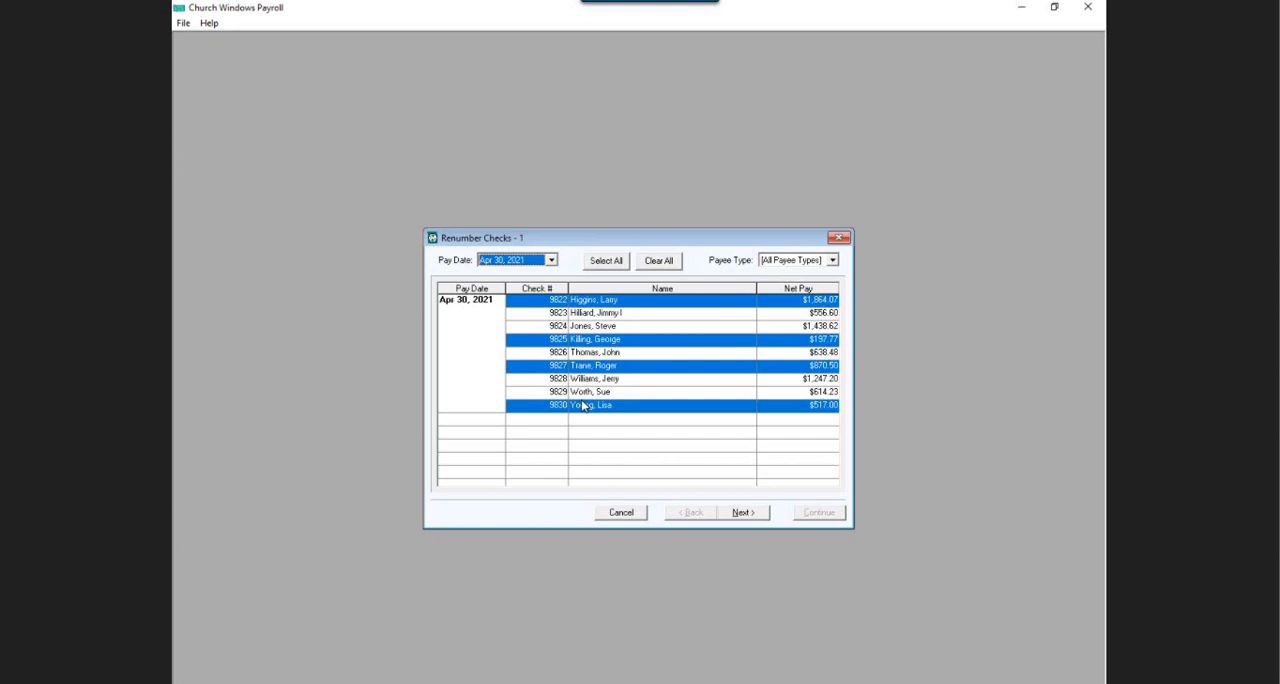
{"action": "left_click", "coordinate": [598, 265]}
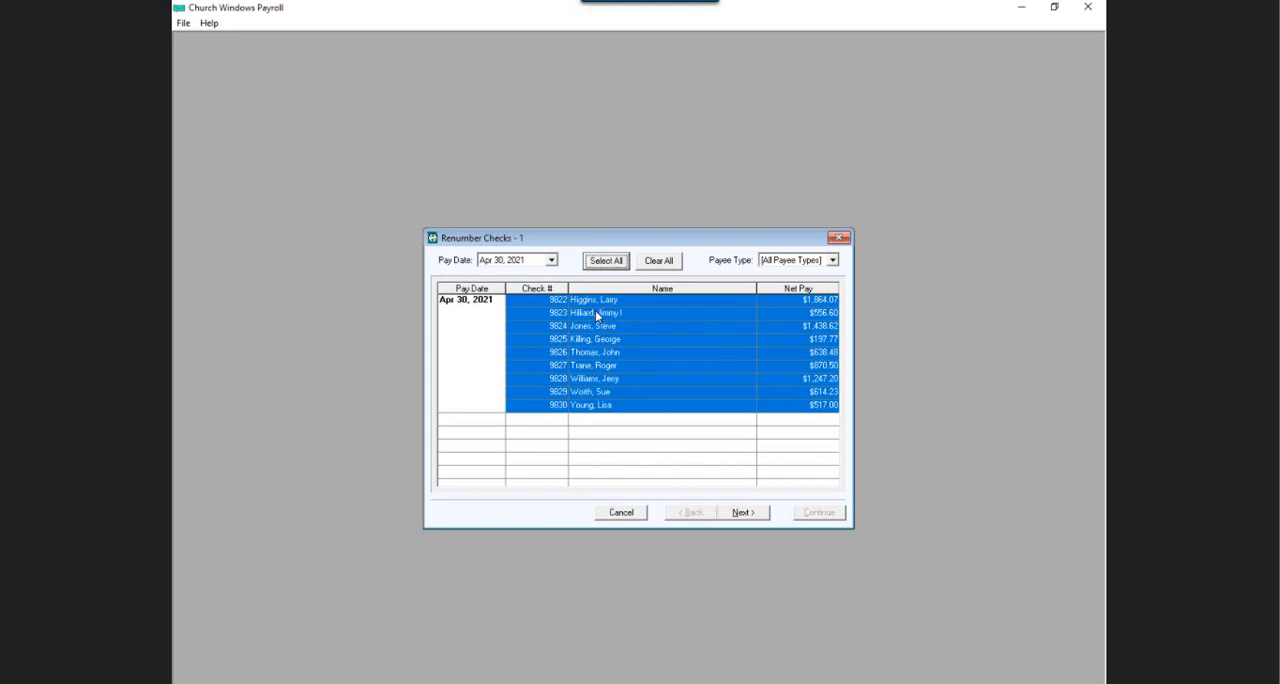
Select the full range of checks from 9822 through 9830 and proceed to assigning new numbers.
{"action": "left_click", "coordinate": [598, 300]}
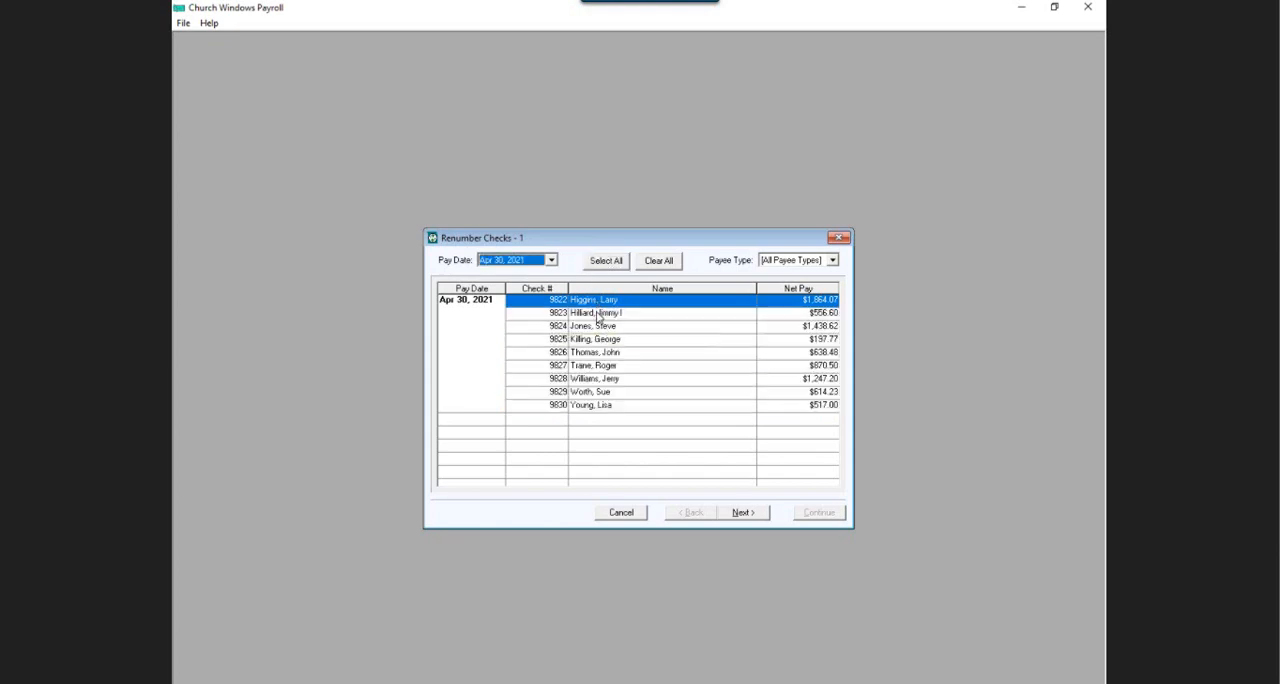
{"action": "left_click", "coordinate": [614, 409], "text": "shift"}
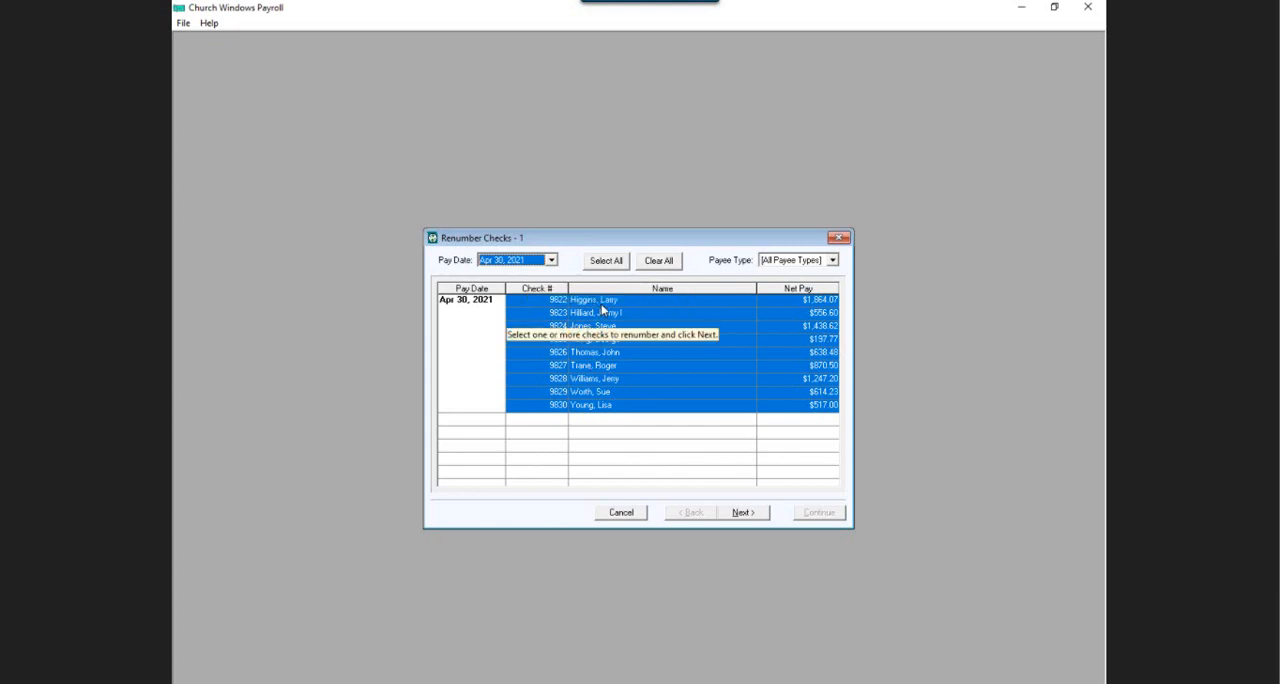
{"action": "left_click", "coordinate": [741, 513]}
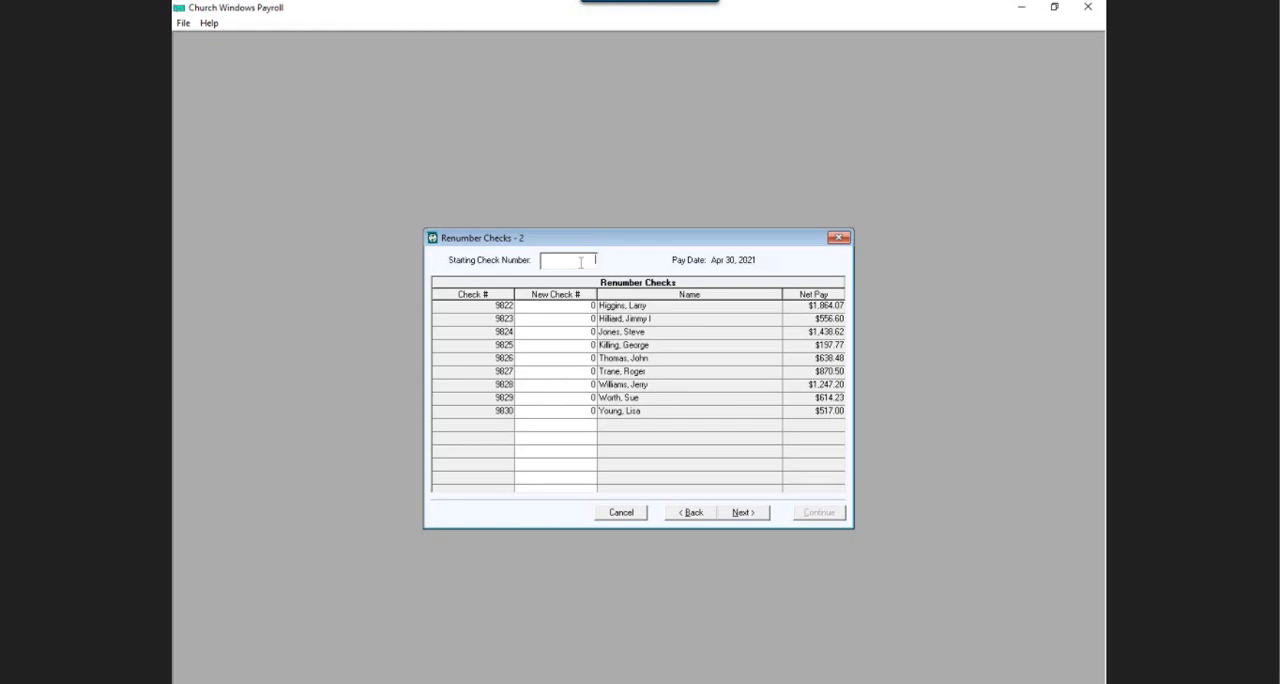
Assign new consecutive check numbers starting at 9821 and proceed to the confirmation stage.
{"action": "type", "text": "9821"}
{"action": "left_click", "coordinate": [576, 291]}
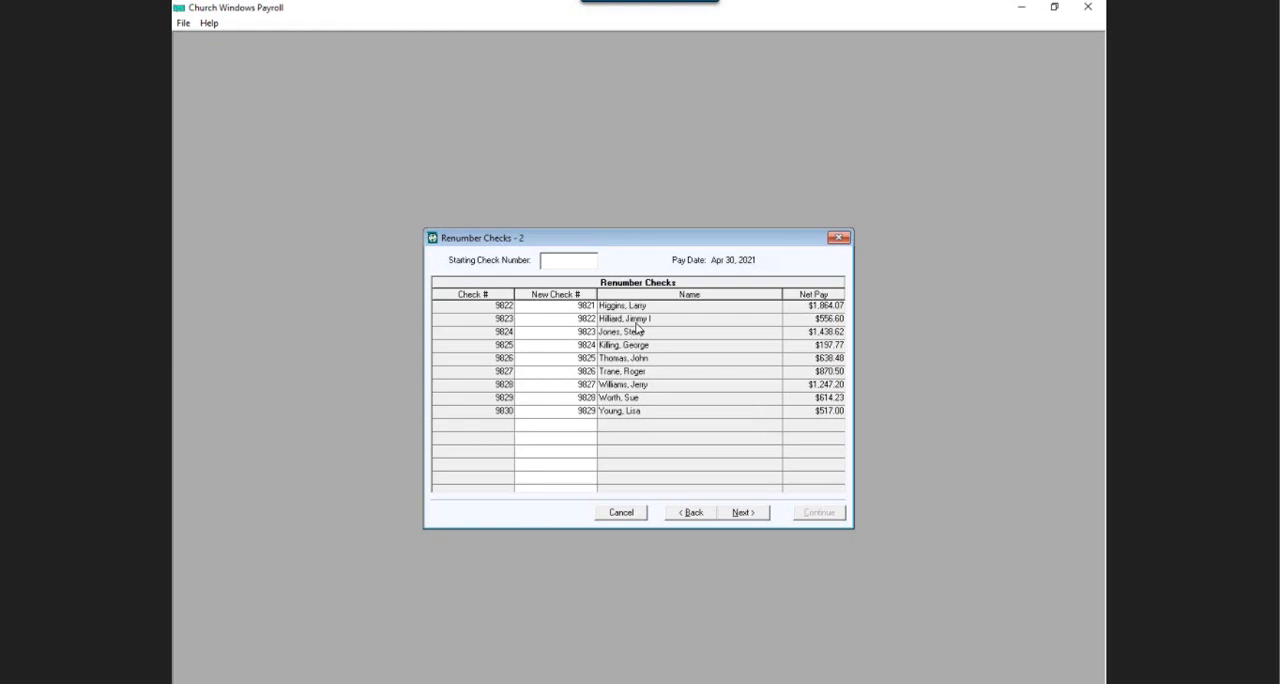
{"action": "left_click", "coordinate": [588, 357]}
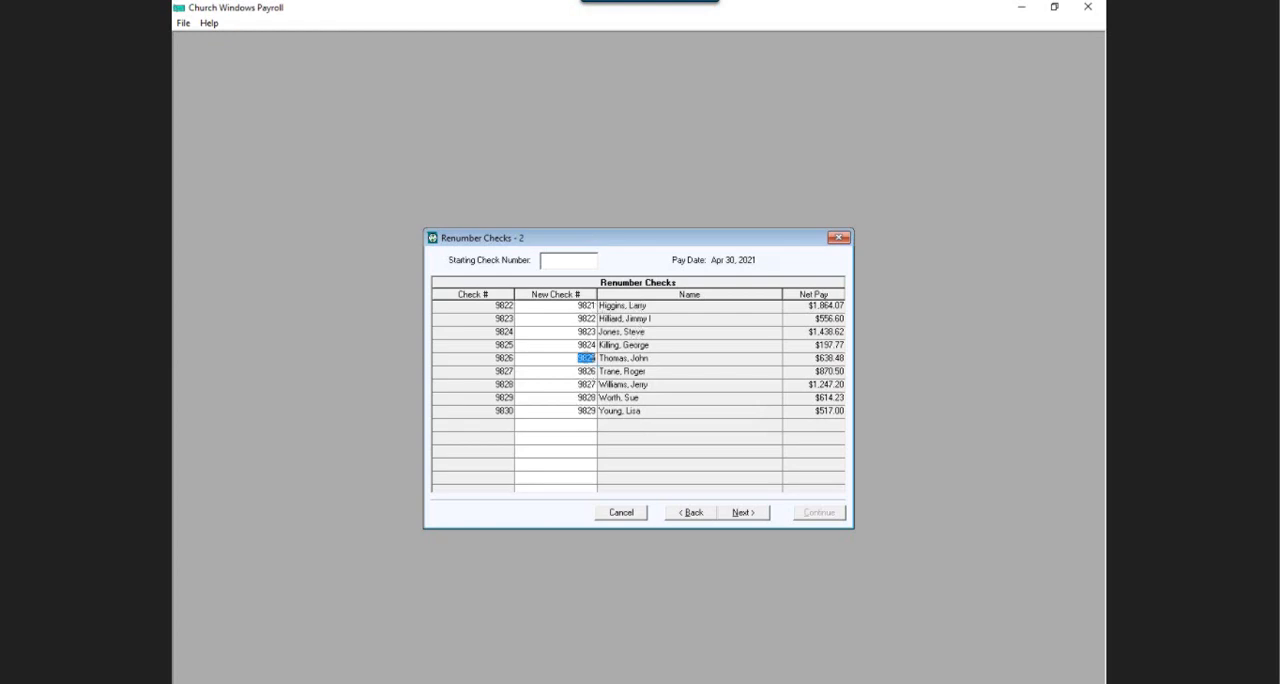
{"action": "left_click", "coordinate": [587, 344]}
{"action": "left_click", "coordinate": [741, 513]}
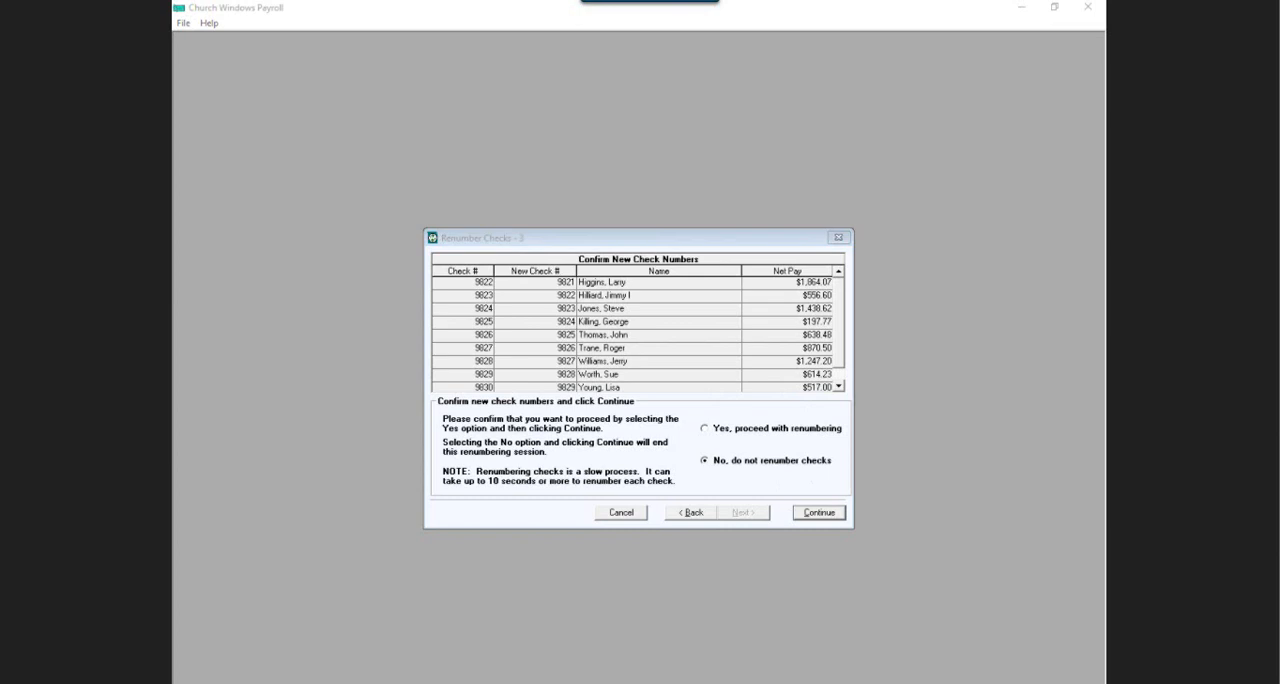
Confirm proceeding with the renumbering, run it, and acknowledge its completion.
{"action": "mouse_move", "coordinate": [660, 404]}
{"action": "left_mouse_down"}
{"action": "mouse_move", "coordinate": [862, 410]}
{"action": "mouse_move", "coordinate": [870, 488]}
{"action": "mouse_move", "coordinate": [725, 496]}
{"action": "mouse_move", "coordinate": [662, 440]}
{"action": "mouse_move", "coordinate": [680, 398]}
{"action": "left_mouse_up"}
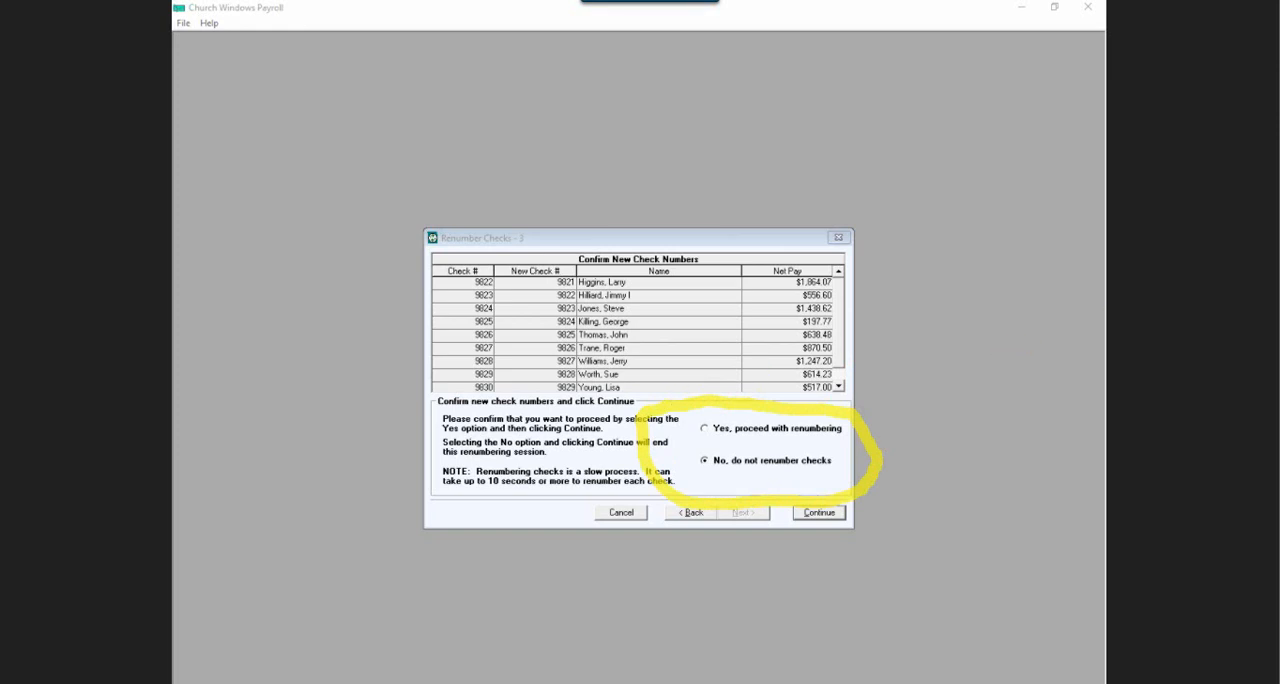
{"action": "left_click", "coordinate": [705, 428]}
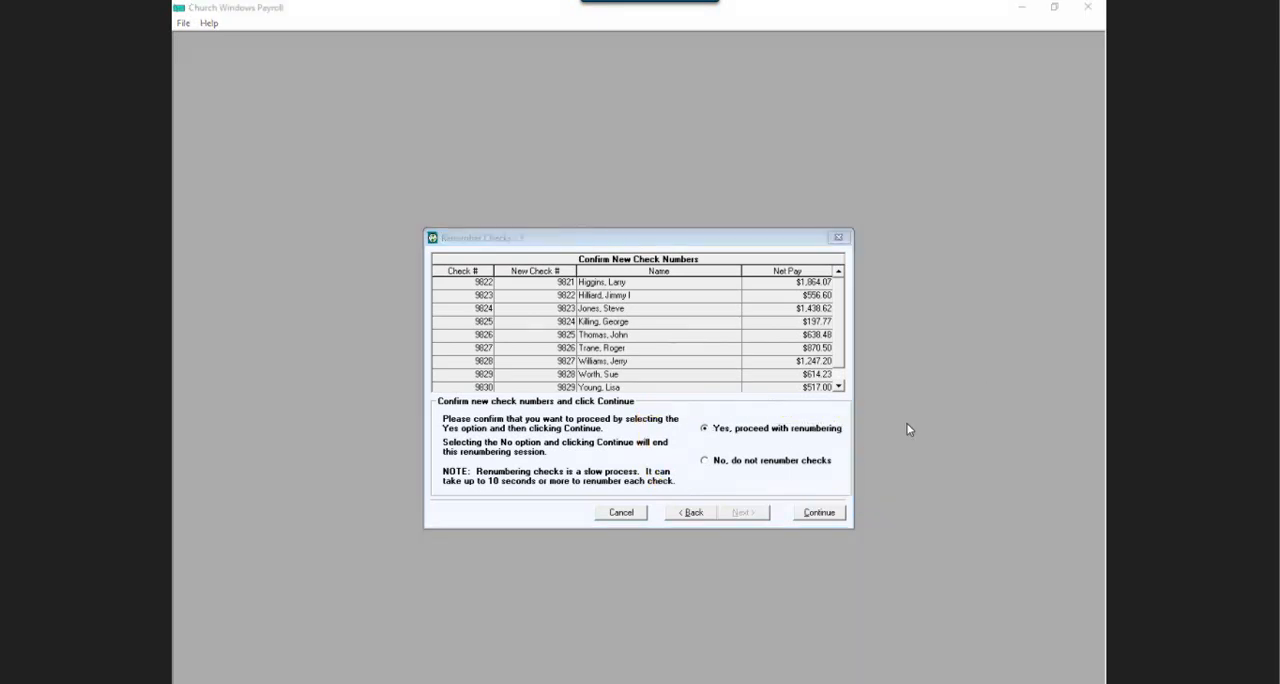
{"action": "left_click", "coordinate": [816, 513]}
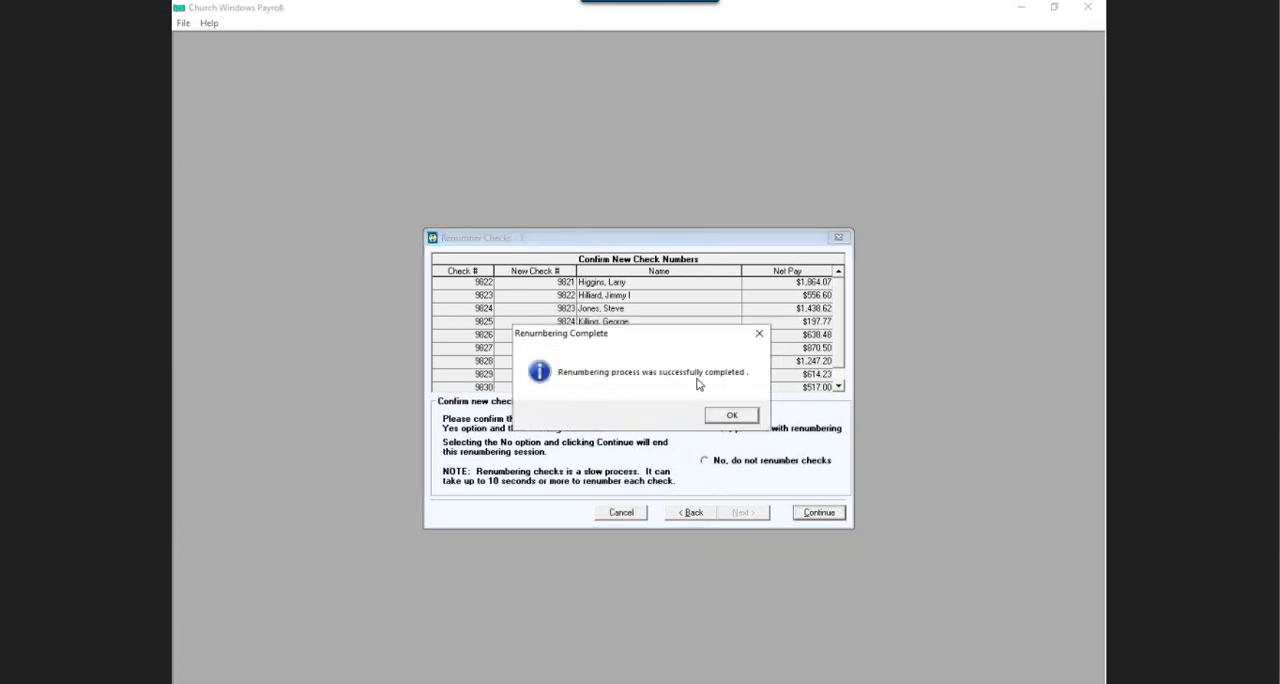
{"action": "left_click", "coordinate": [731, 416]}
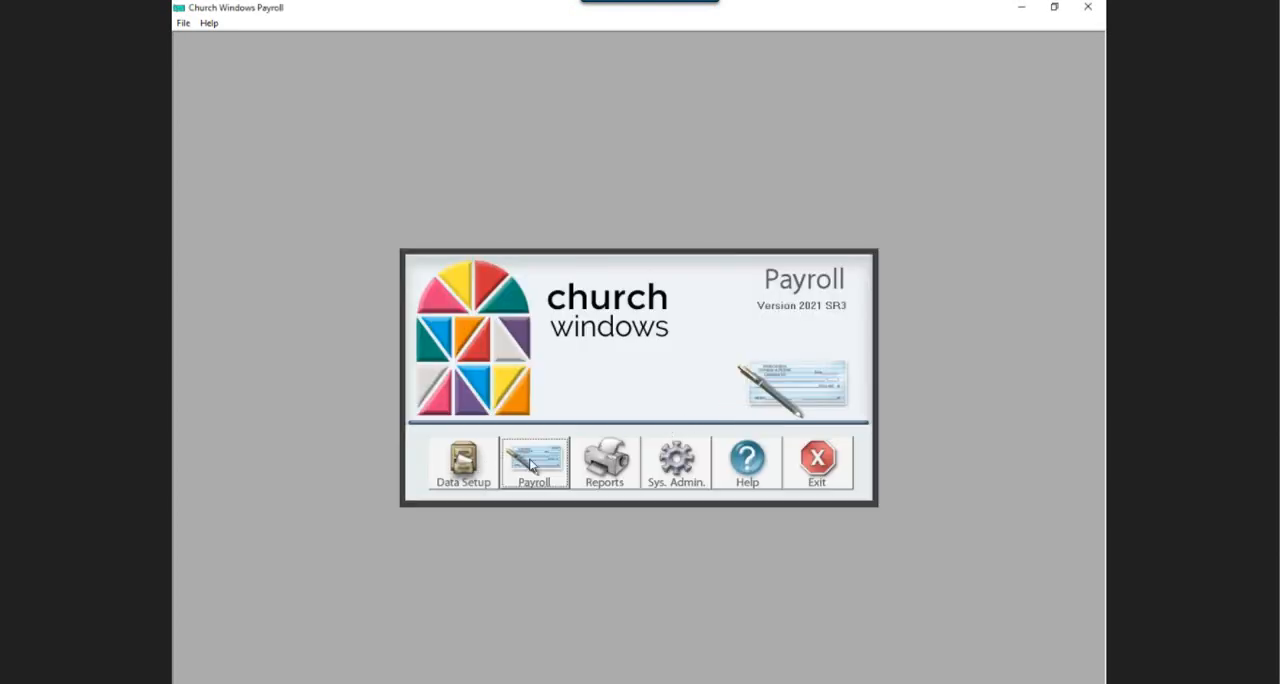
Examine the renumbered and voided Apr 30, 2021 checks in the Void Individual Pay list.
{"action": "left_click", "coordinate": [531, 465]}
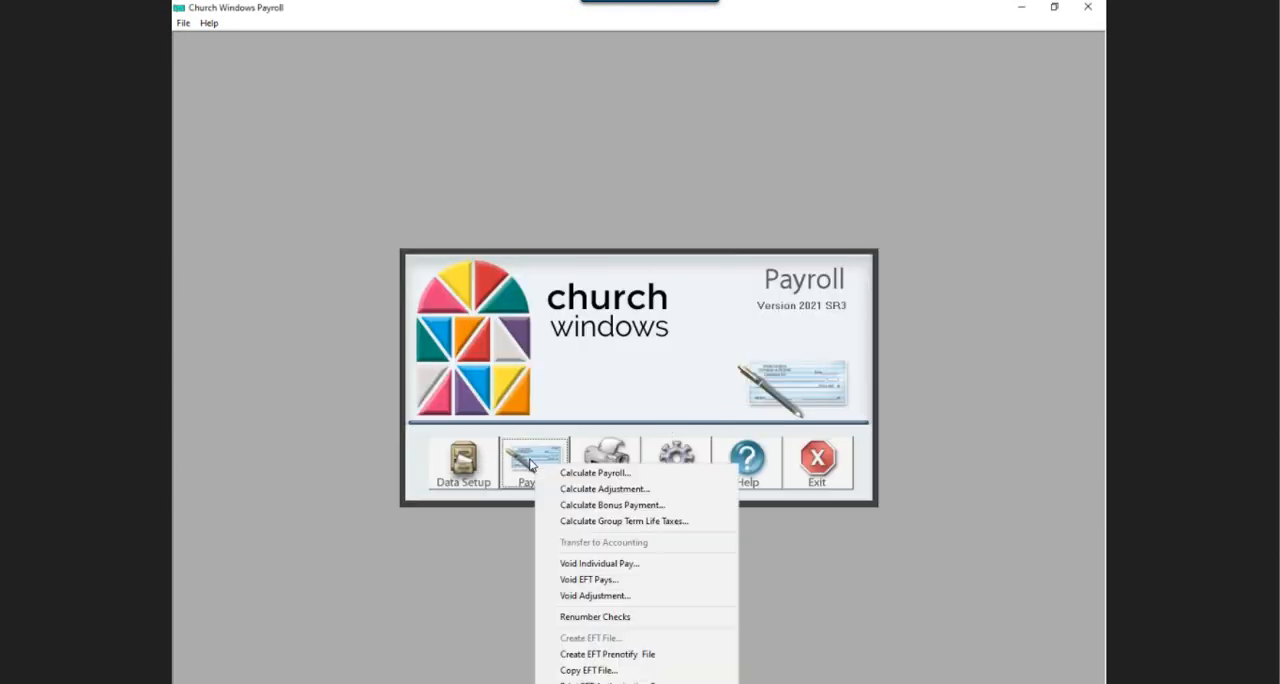
{"action": "left_click", "coordinate": [572, 563]}
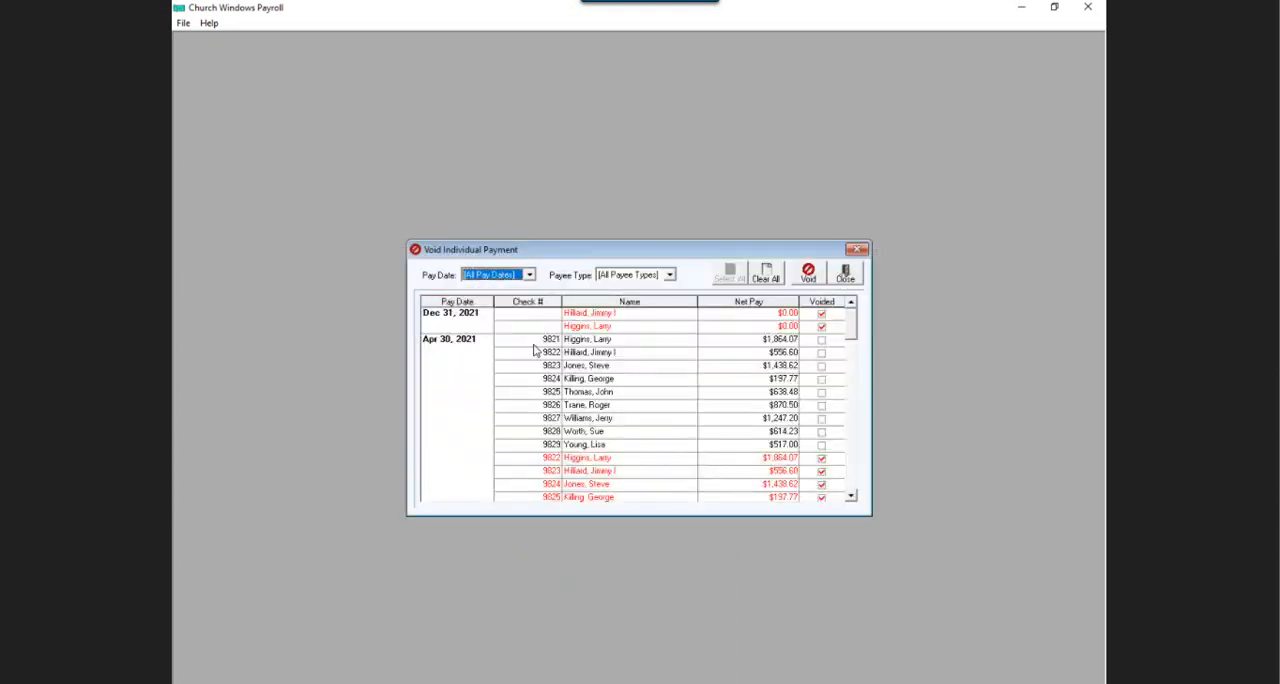
{"action": "scroll", "coordinate": [640, 430], "scroll_direction": "down", "scroll_amount": 4}
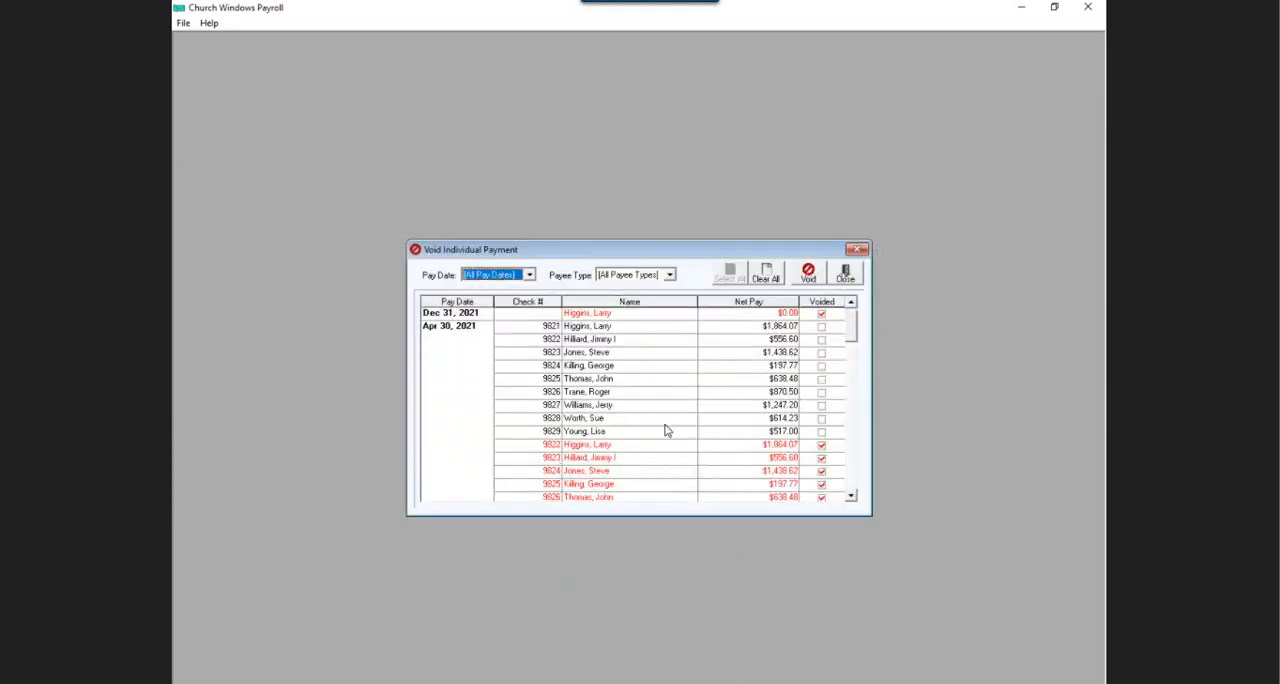
{"action": "scroll", "coordinate": [602, 406], "scroll_direction": "down", "scroll_amount": 3}
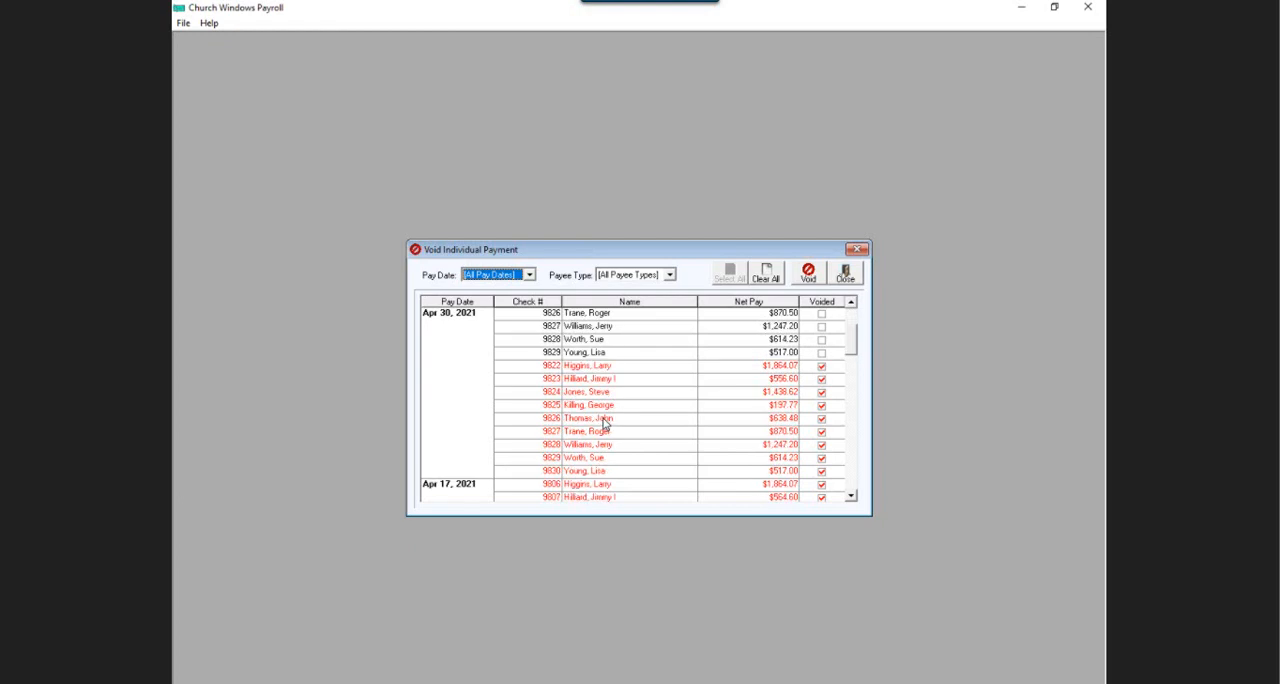